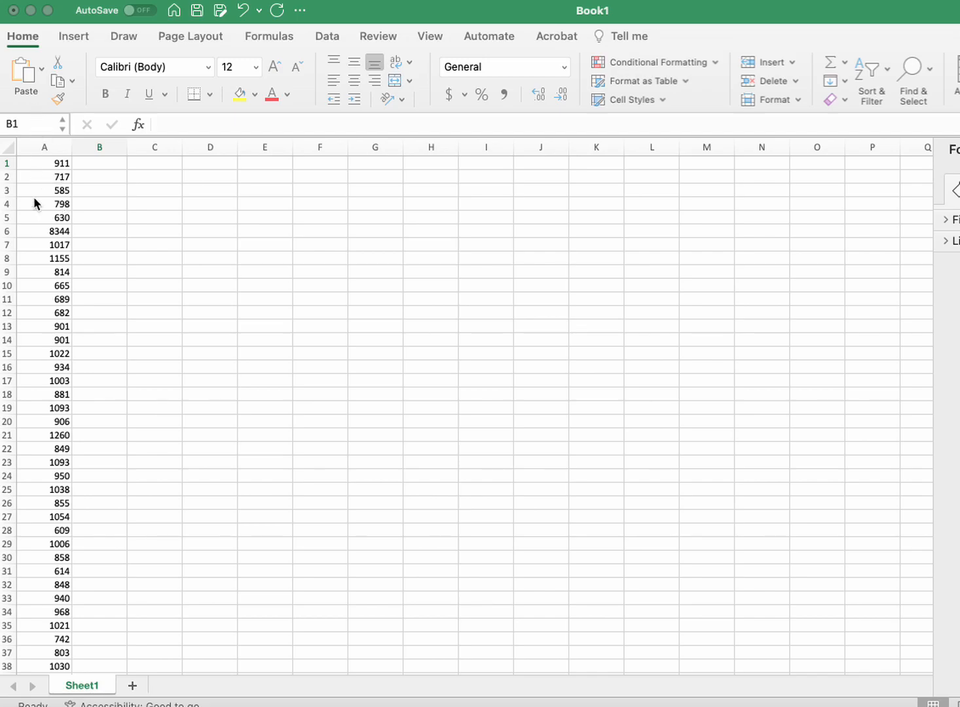
# Step: Enter a formula in B1 that divides the value in A1 by 10
pyautogui.scroll(-7, 51, 492)
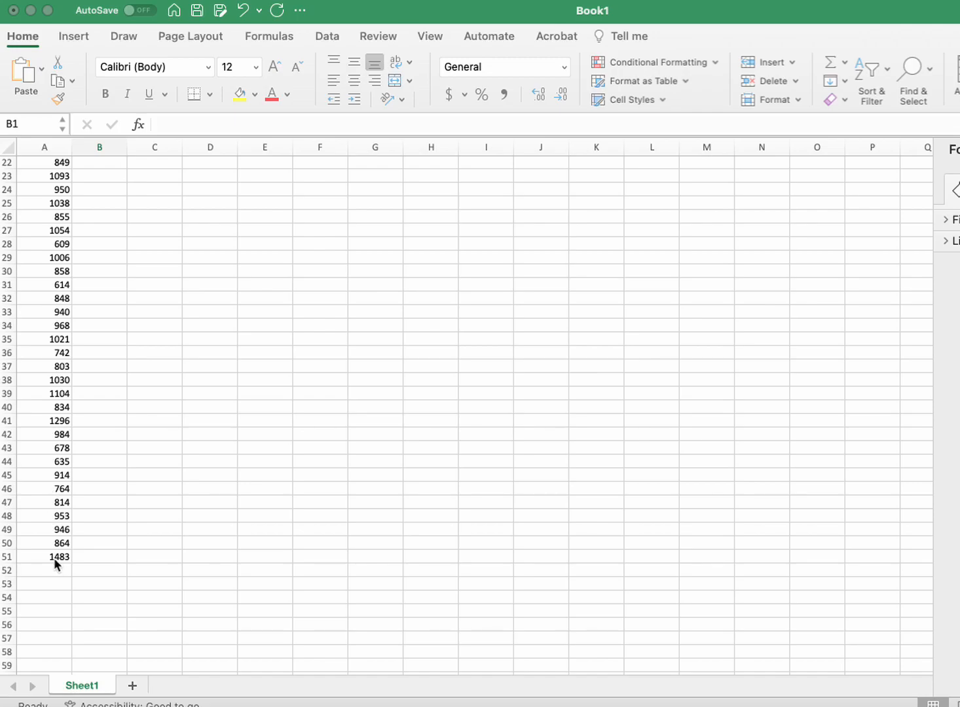
pyautogui.scroll(2, 55, 564)
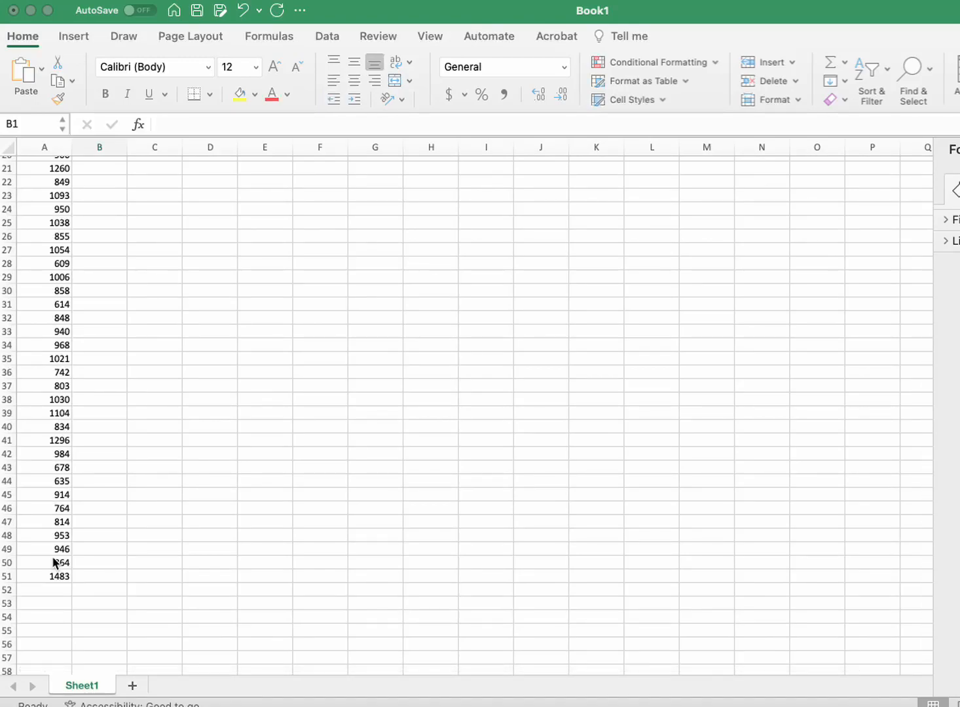
pyautogui.scroll(10, 55, 563)
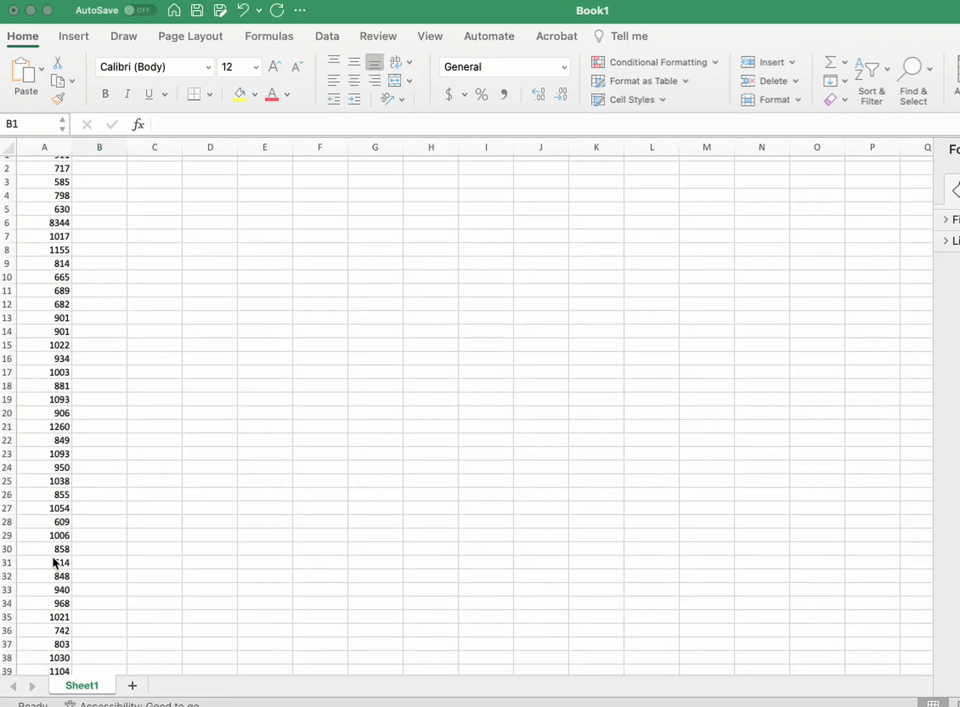
pyautogui.scroll(1, 96, 284)
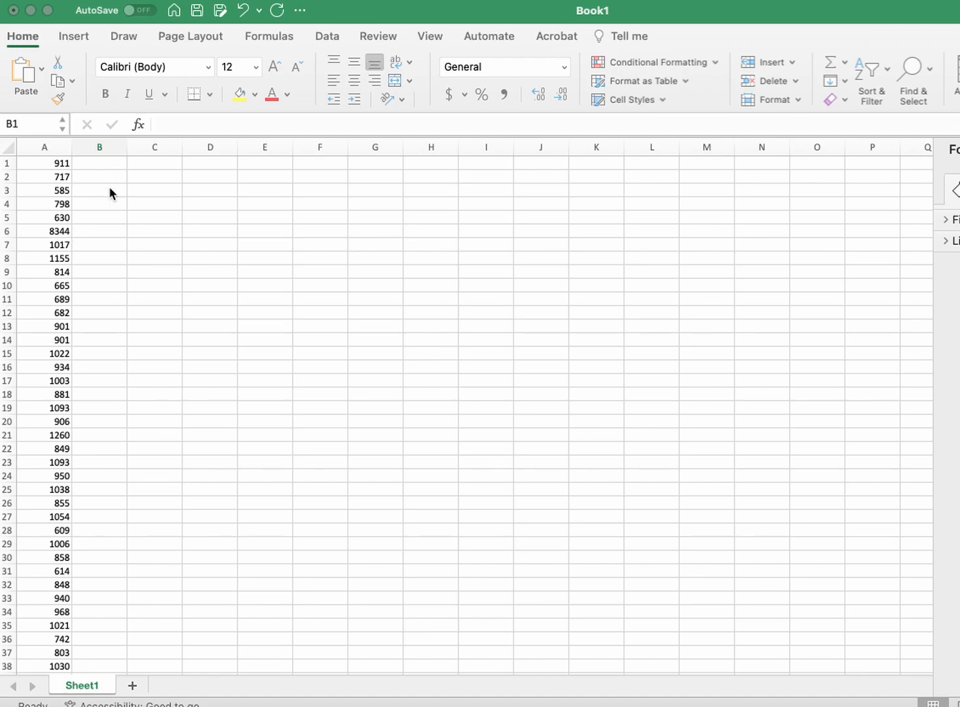
pyautogui.click(107, 165)
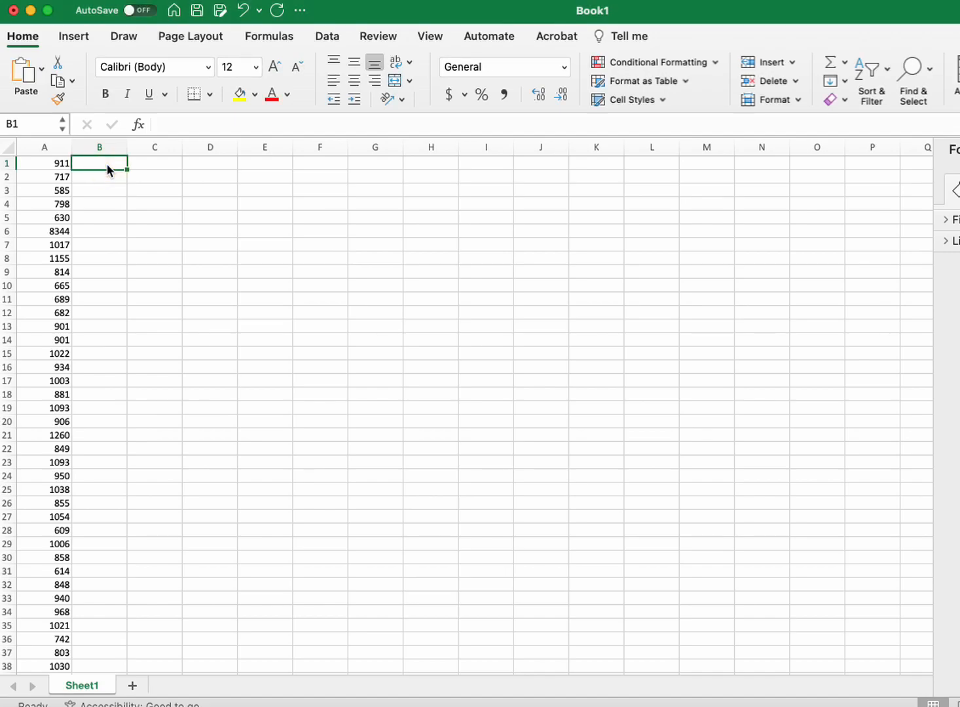
pyautogui.write('=')
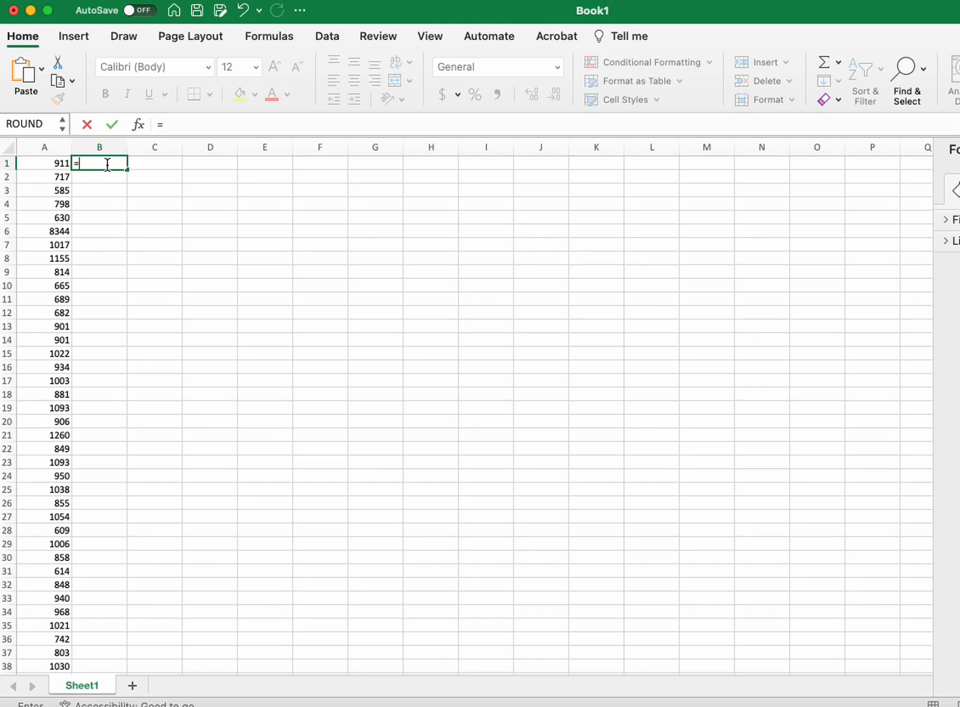
pyautogui.click(48, 162)
pyautogui.write('/10')
pyautogui.press('Return')
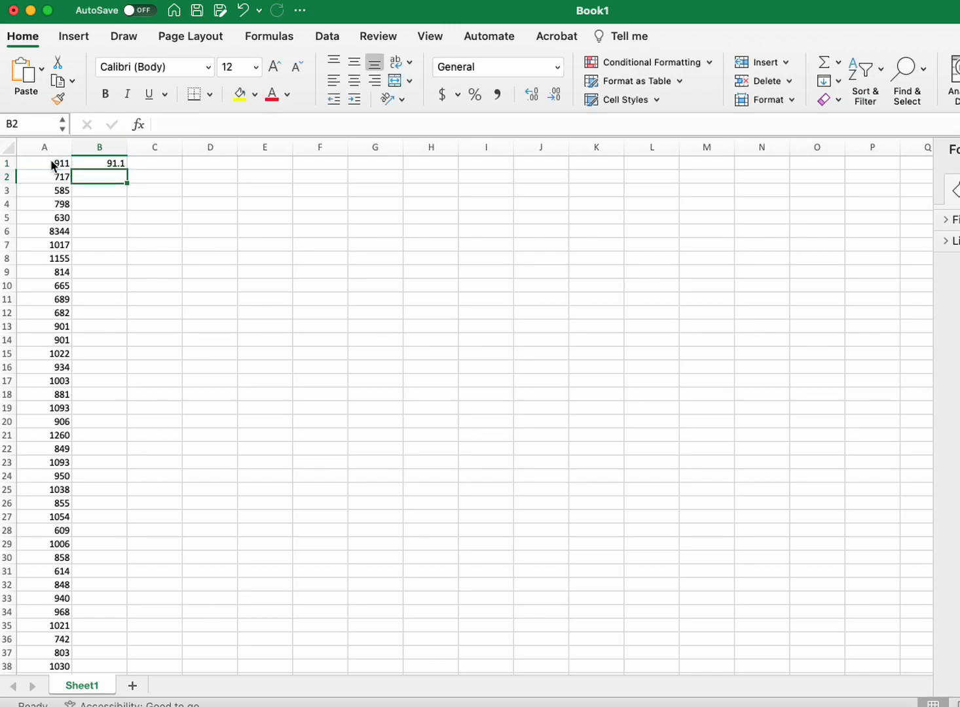
# Step: Enter a ROUND formula in C1 that rounds B1 to 0 decimal places
pyautogui.click(142, 162)
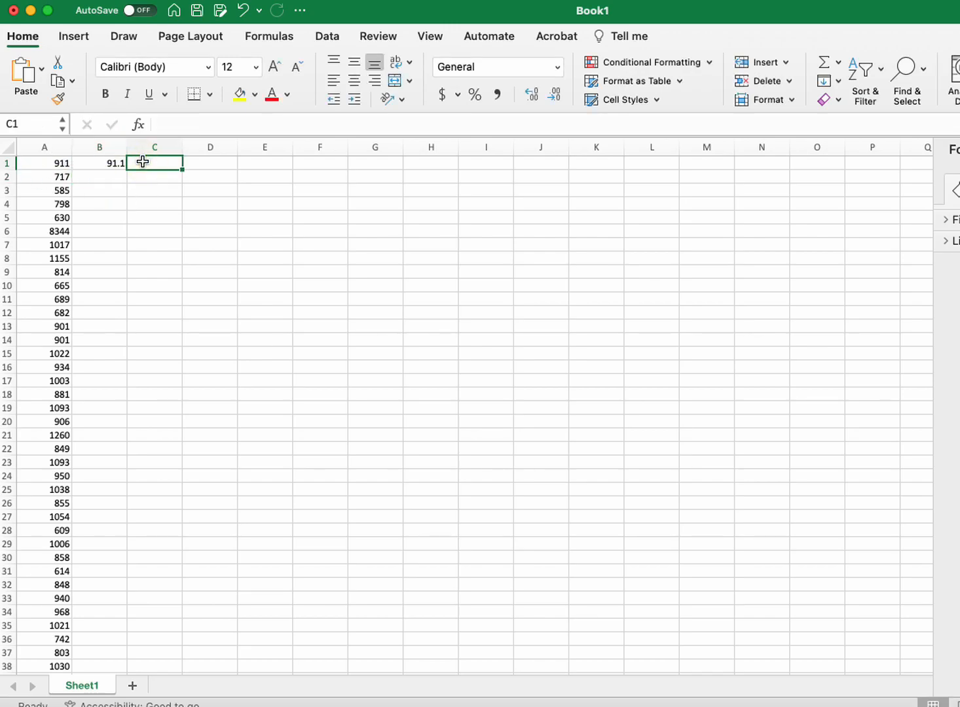
pyautogui.write('=')
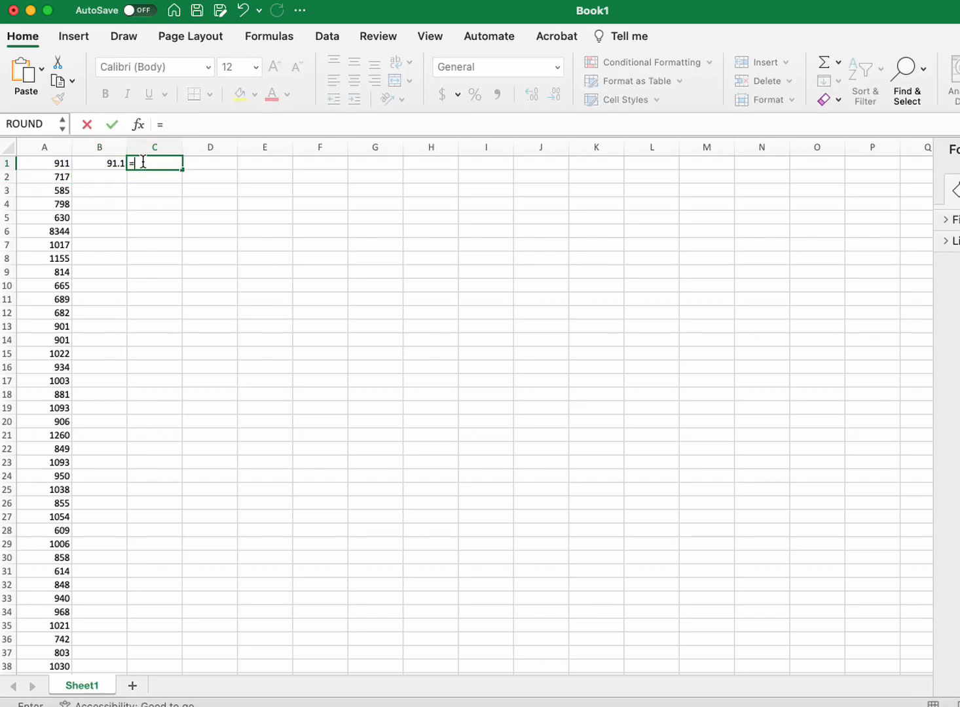
pyautogui.write('round(')
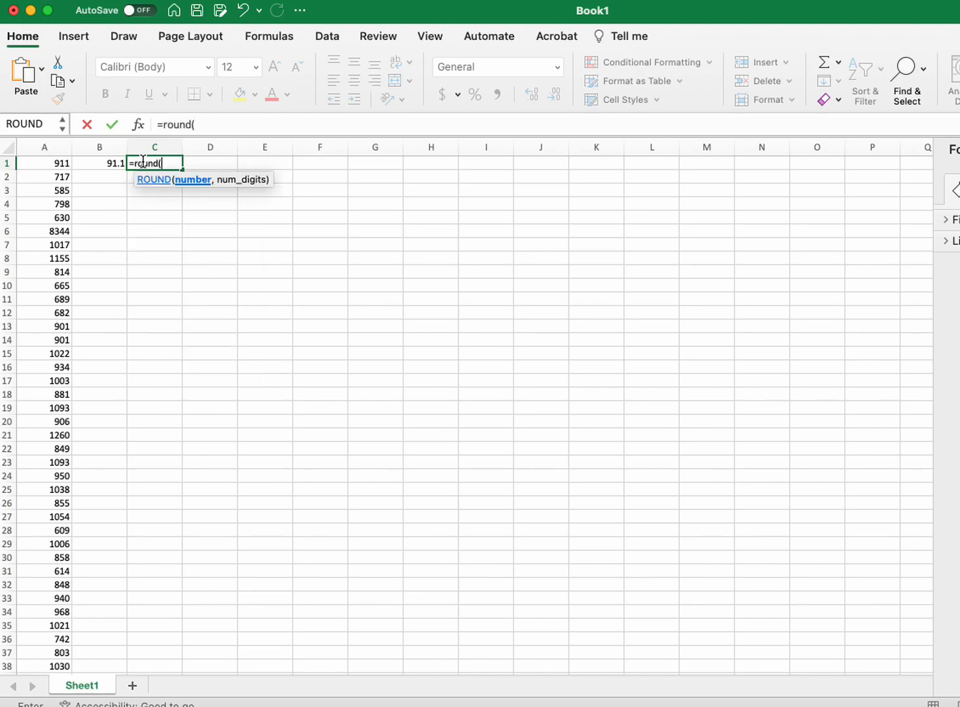
pyautogui.click(103, 168)
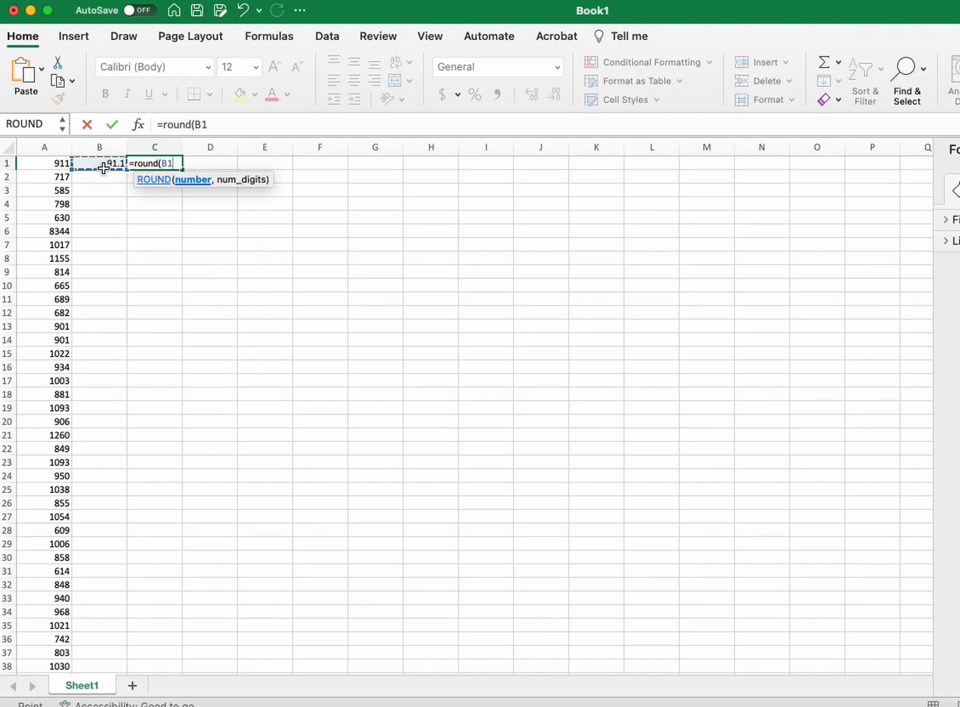
pyautogui.write(',')
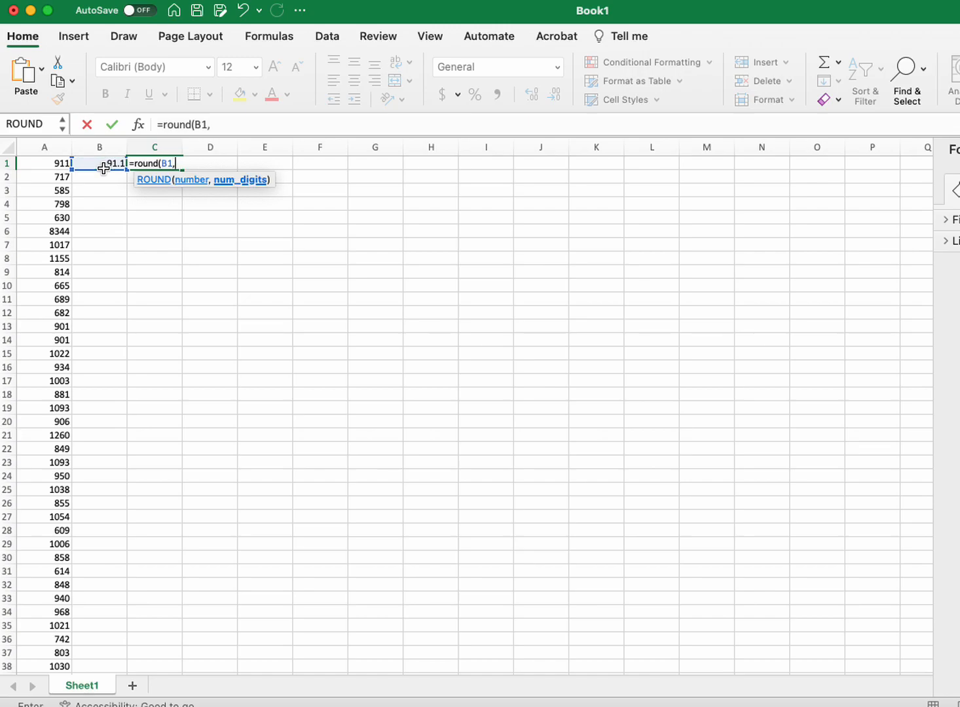
pyautogui.write(' 0)')
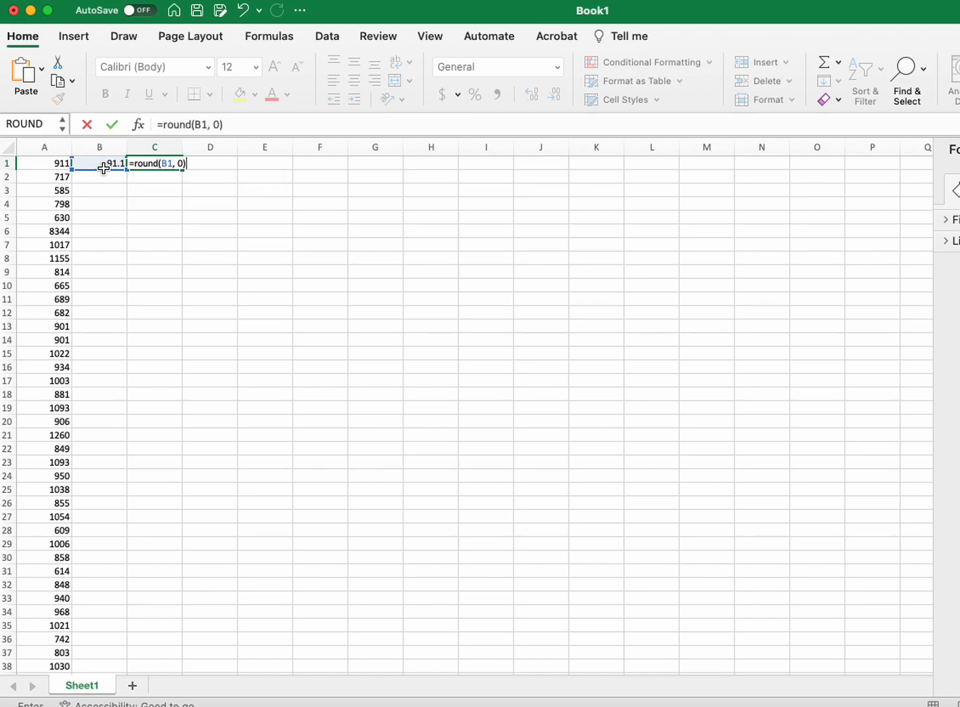
pyautogui.press('Return')
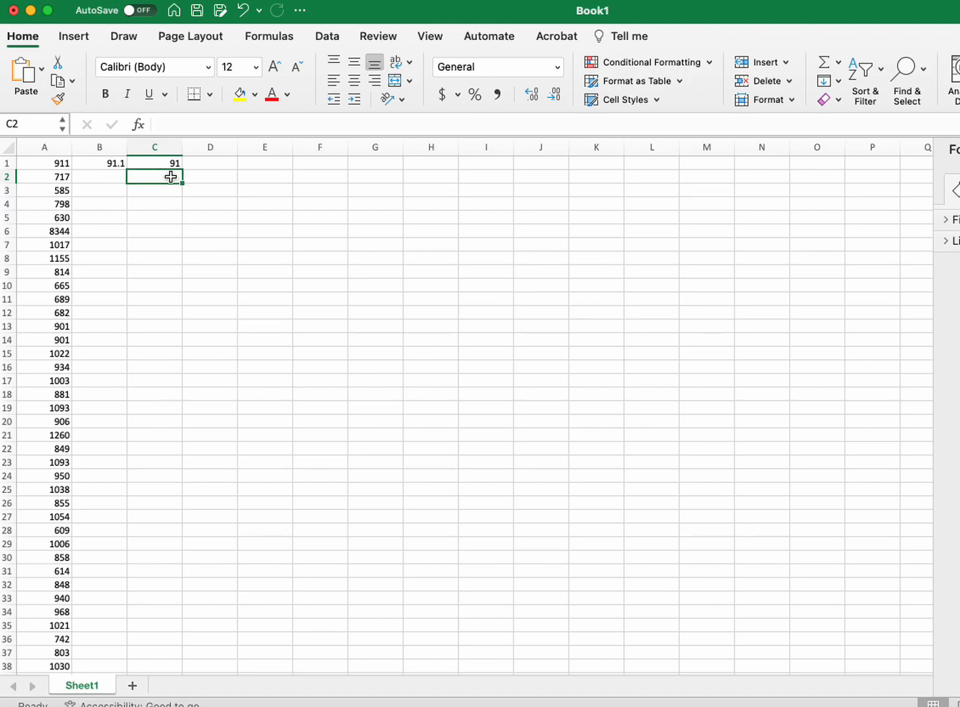
# Step: Copy the formulas in B1:C1 and paste them down columns B and C from row 2 through row 52
pyautogui.click(109, 164)
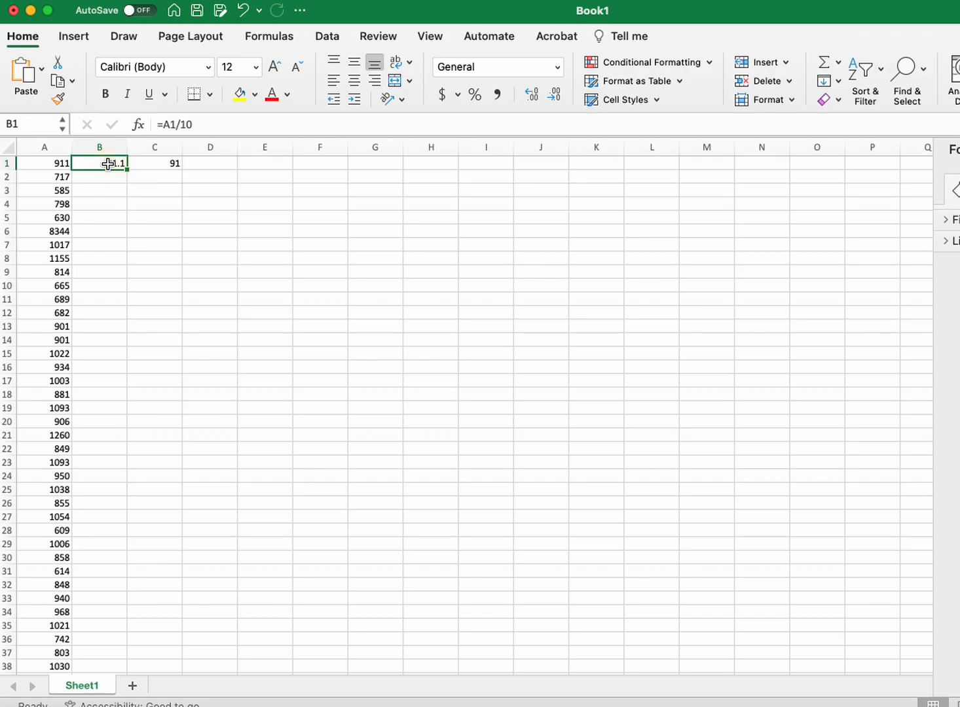
pyautogui.hotkey('shift', 'Right')
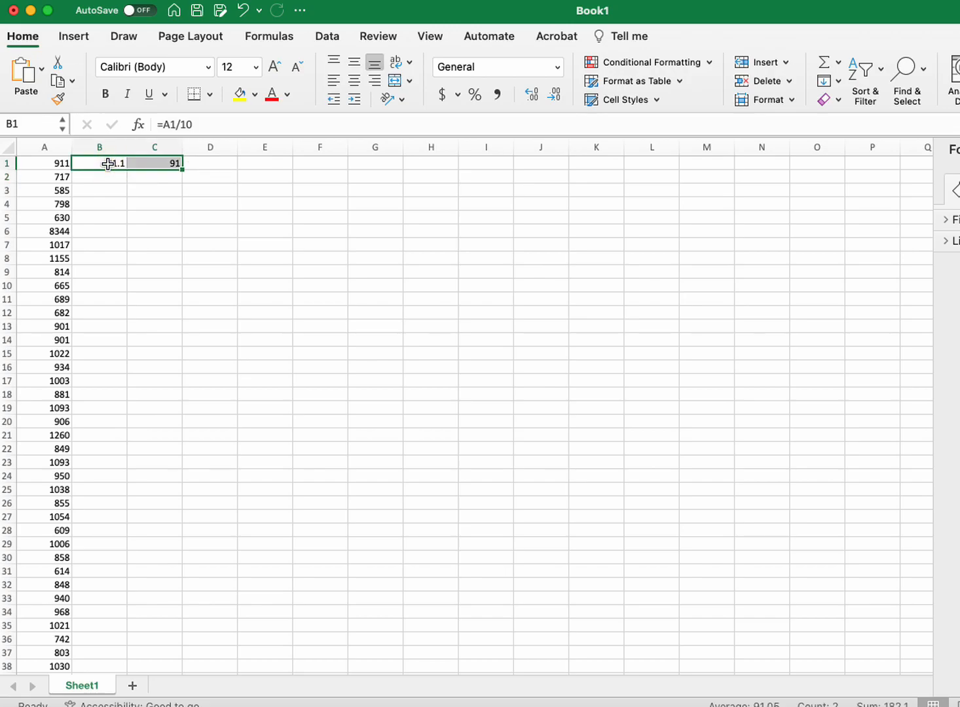
pyautogui.press('super+c')
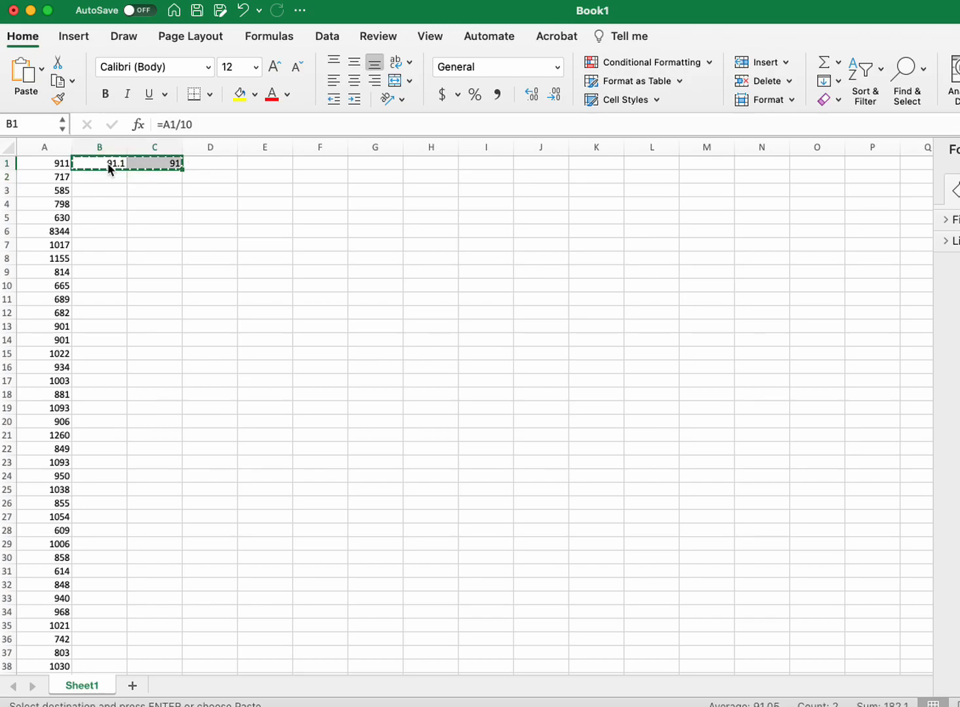
pyautogui.press('Down')
pyautogui.hotkey('shift', 'Down')
pyautogui.hotkey('shift', 'Down')
pyautogui.hotkey('shift', 'Down')
pyautogui.hotkey('shift', 'Down')
pyautogui.hotkey('shift', 'Down')
pyautogui.hotkey('shift', 'Down')
pyautogui.hotkey('shift', 'Down')
pyautogui.hotkey('shift', 'Down')
pyautogui.hotkey('shift', 'Down')
pyautogui.hotkey('shift', 'Down')
pyautogui.hotkey('shift', 'Down')
pyautogui.hotkey('shift', 'Down')
pyautogui.hotkey('shift', 'Down')
pyautogui.hotkey('shift', 'Down')
pyautogui.hotkey('shift', 'Down')
pyautogui.hotkey('shift', 'Down')
pyautogui.hotkey('shift', 'Down')
pyautogui.hotkey('shift', 'Down')
pyautogui.hotkey('shift', 'Down')
pyautogui.hotkey('shift', 'Down')
pyautogui.hotkey('shift', 'Down')
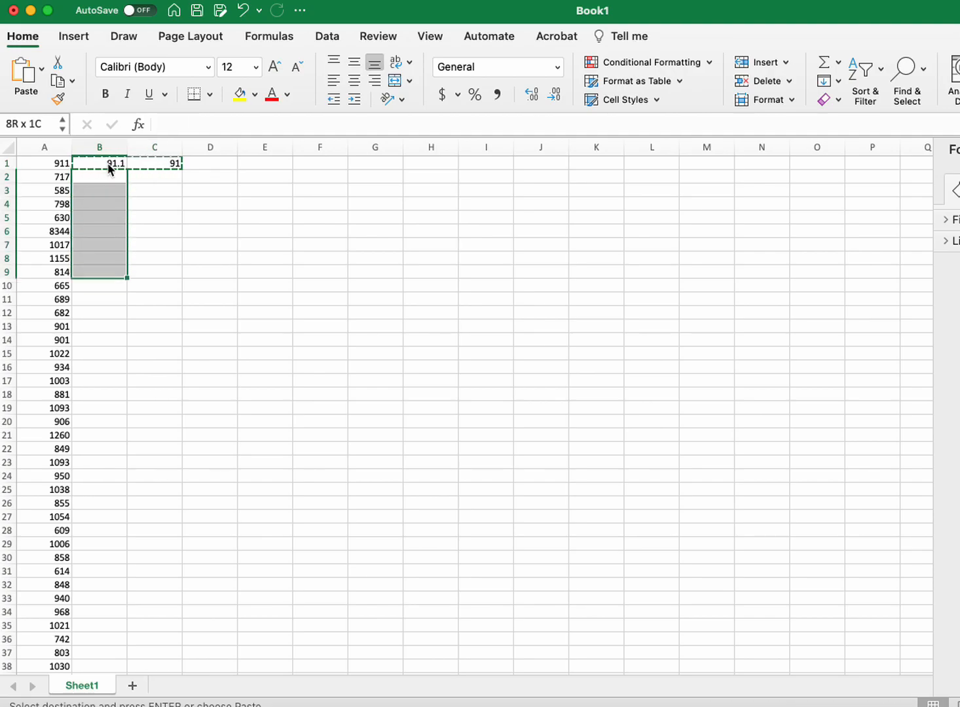
pyautogui.hotkey('shift', 'Down')
pyautogui.hotkey('shift', 'Down')
pyautogui.hotkey('shift', 'Down')
pyautogui.hotkey('shift', 'Down')
pyautogui.hotkey('shift', 'Down')
pyautogui.hotkey('shift', 'Down')
pyautogui.hotkey('shift', 'Down')
pyautogui.hotkey('shift', 'Down')
pyautogui.hotkey('shift', 'Down')
pyautogui.hotkey('shift', 'Down')
pyautogui.hotkey('shift', 'Down')
pyautogui.hotkey('shift', 'Down')
pyautogui.hotkey('shift', 'Down')
pyautogui.hotkey('shift', 'Down')
pyautogui.hotkey('shift', 'Down')
pyautogui.hotkey('shift', 'Down')
pyautogui.hotkey('shift', 'Down')
pyautogui.hotkey('shift', 'Down')
pyautogui.hotkey('shift', 'Down')
pyautogui.hotkey('shift', 'Down')
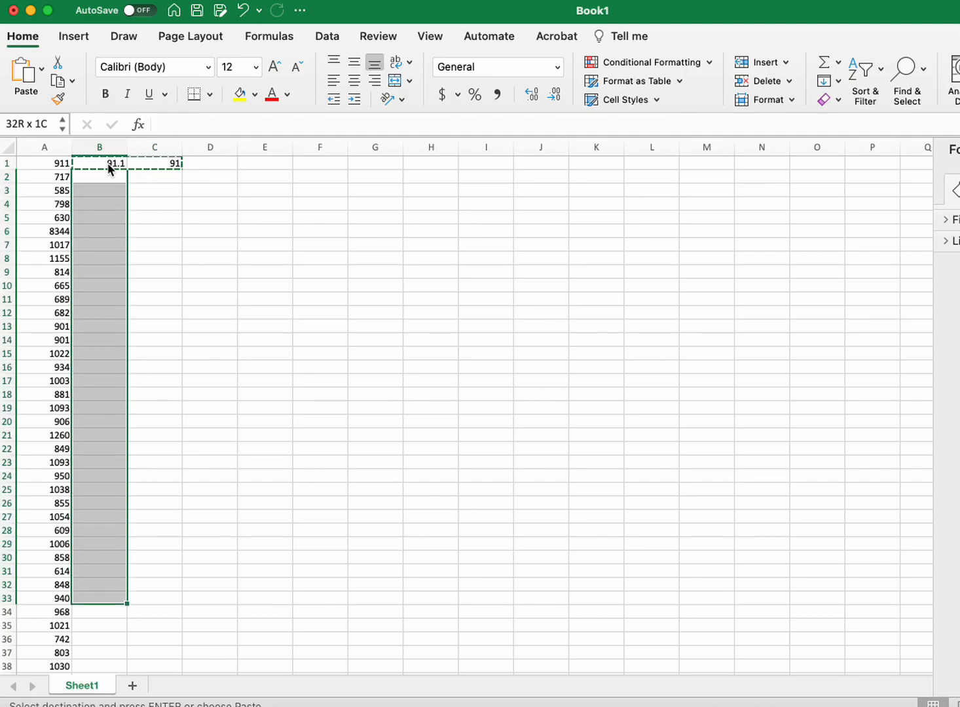
pyautogui.hotkey('shift', 'Down')
pyautogui.hotkey('shift', 'Down')
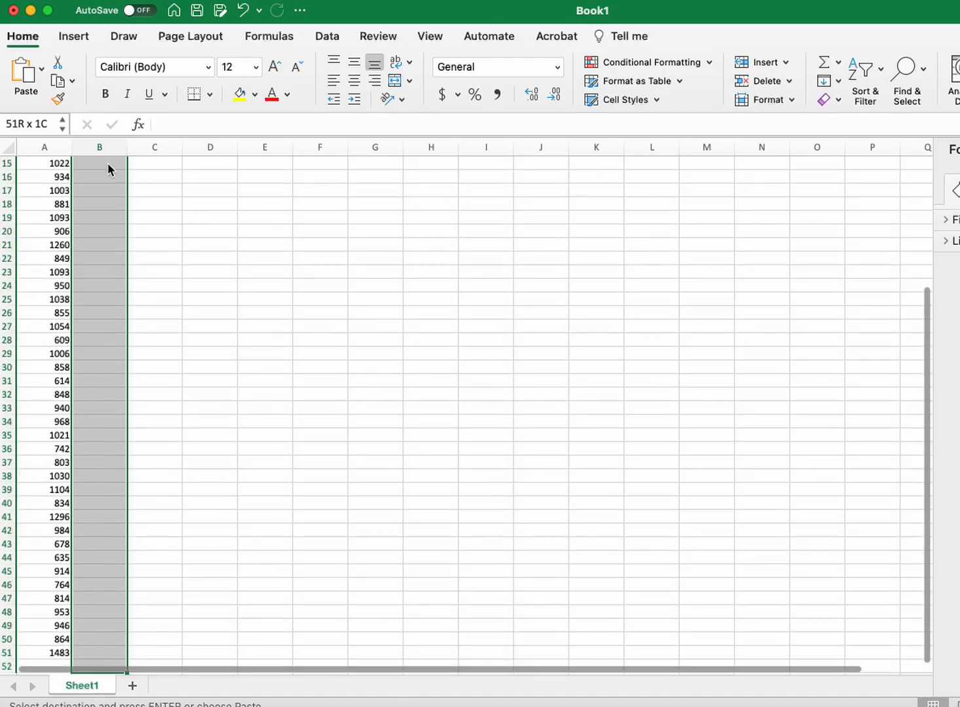
pyautogui.press('super+v')
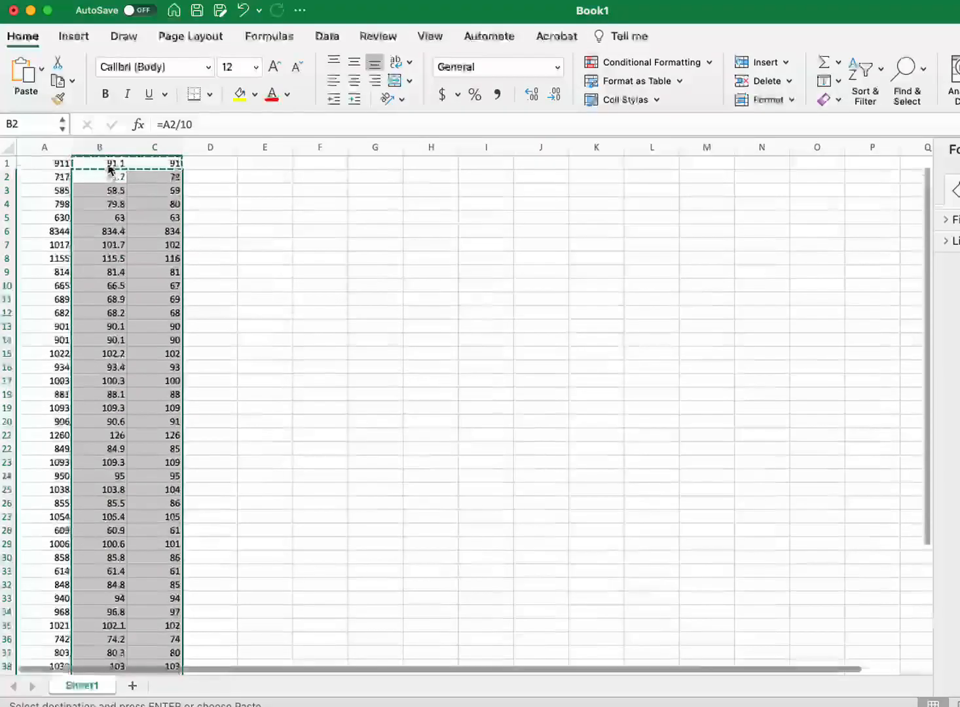
# Step: Clear the surplus formulas in B52:C52 below the last data row
pyautogui.scroll(-6, 110, 161)
pyautogui.scroll(-2, 110, 160)
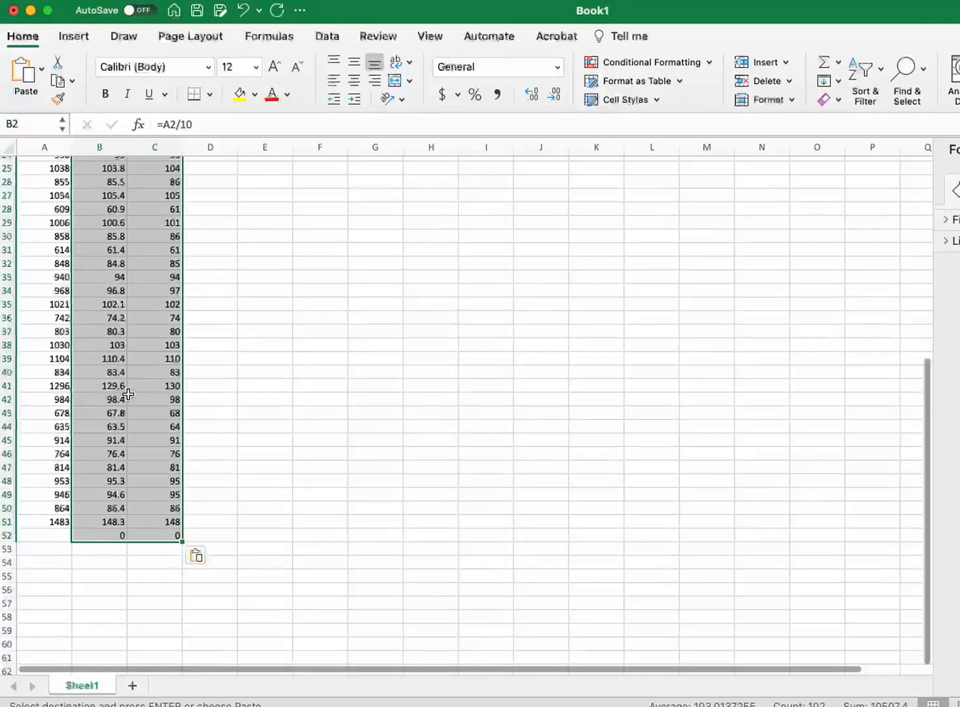
pyautogui.click(117, 537)
pyautogui.hotkey('shift', 'Right')
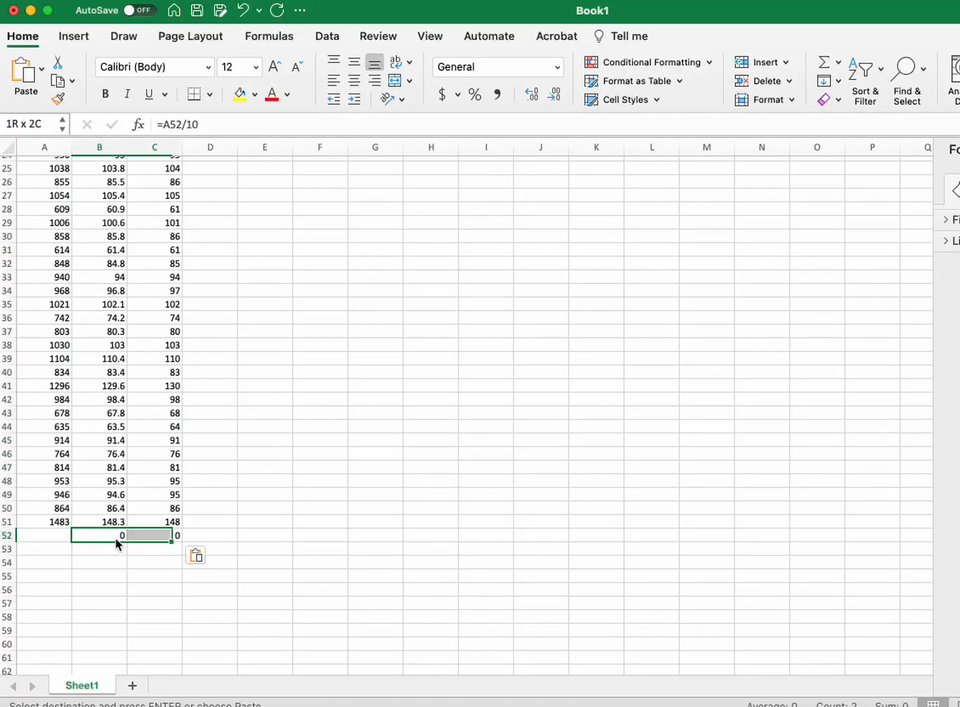
pyautogui.press('Delete')
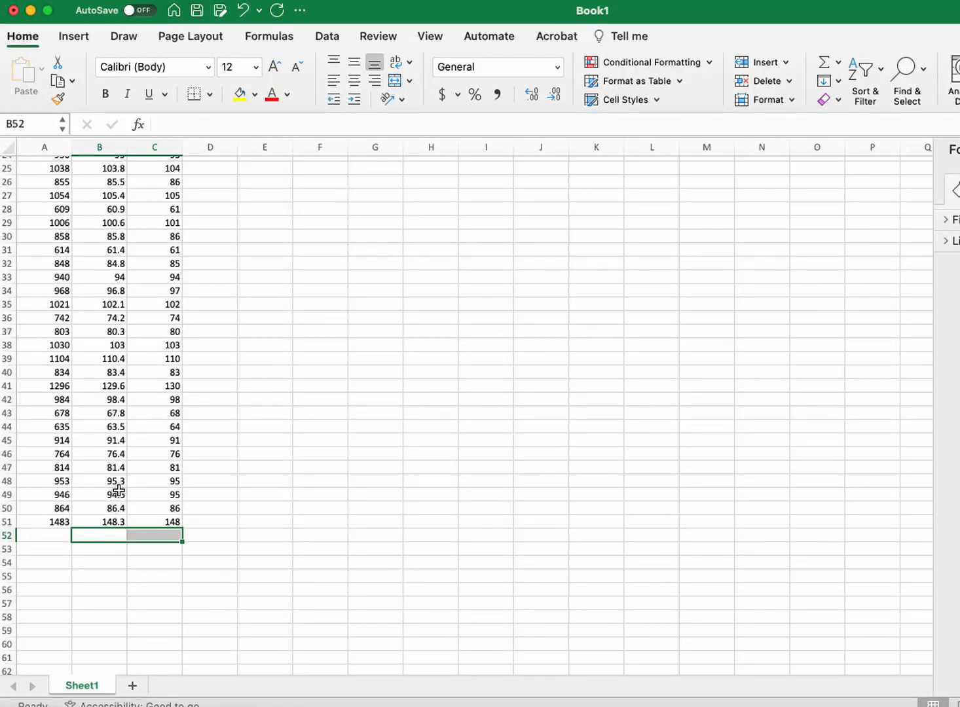
# Step: Enter a formula in D1 that multiplies the rounded value in C1 by 10
pyautogui.scroll(10, 118, 489)
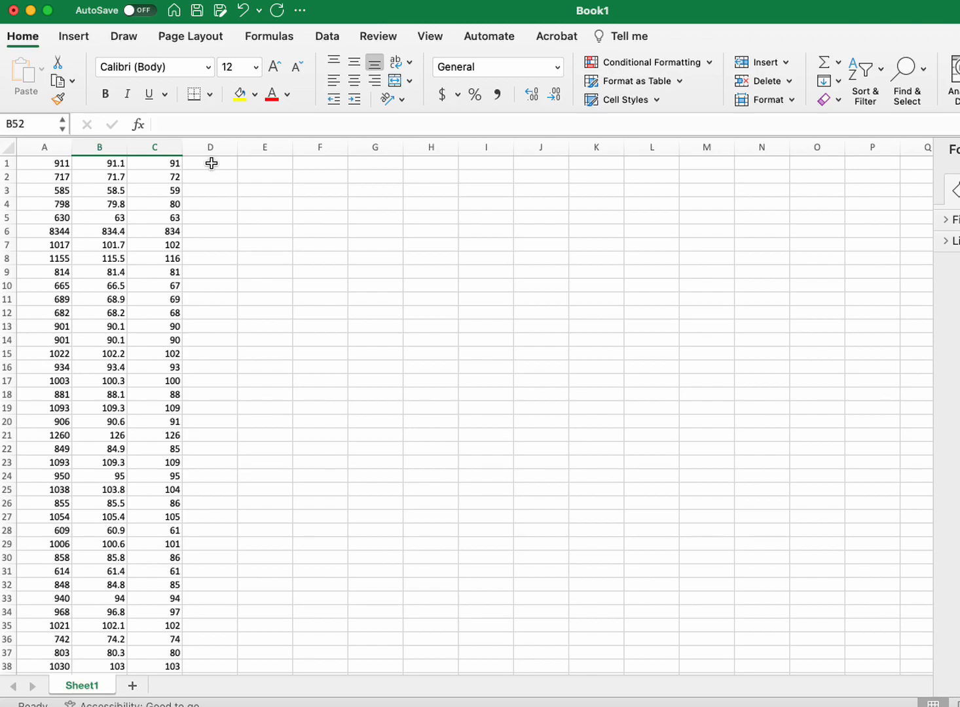
pyautogui.click(211, 163)
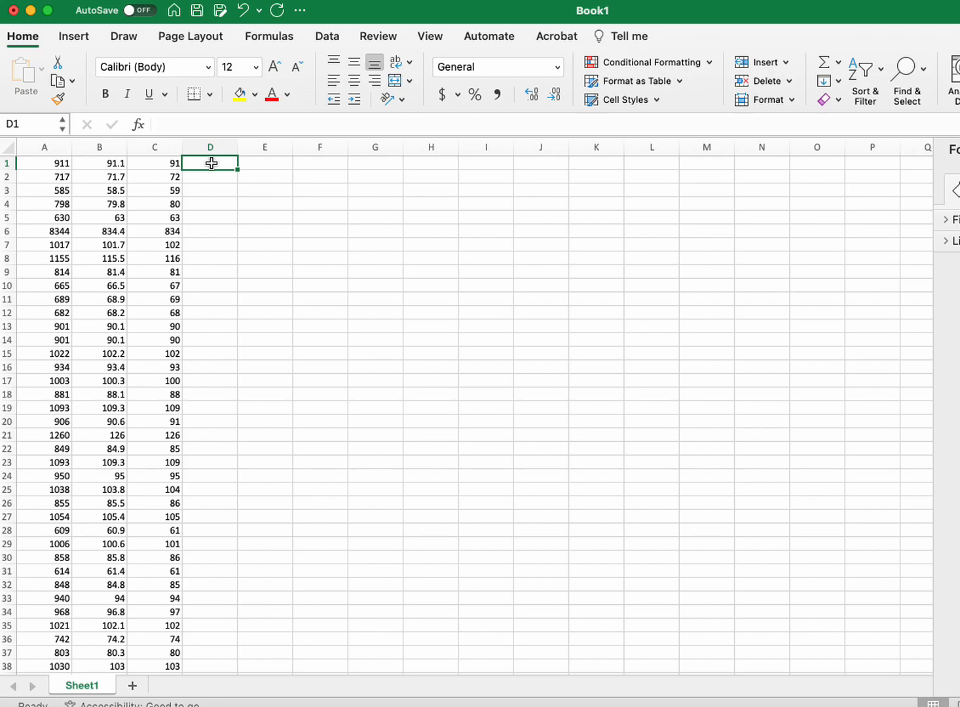
pyautogui.write('=')
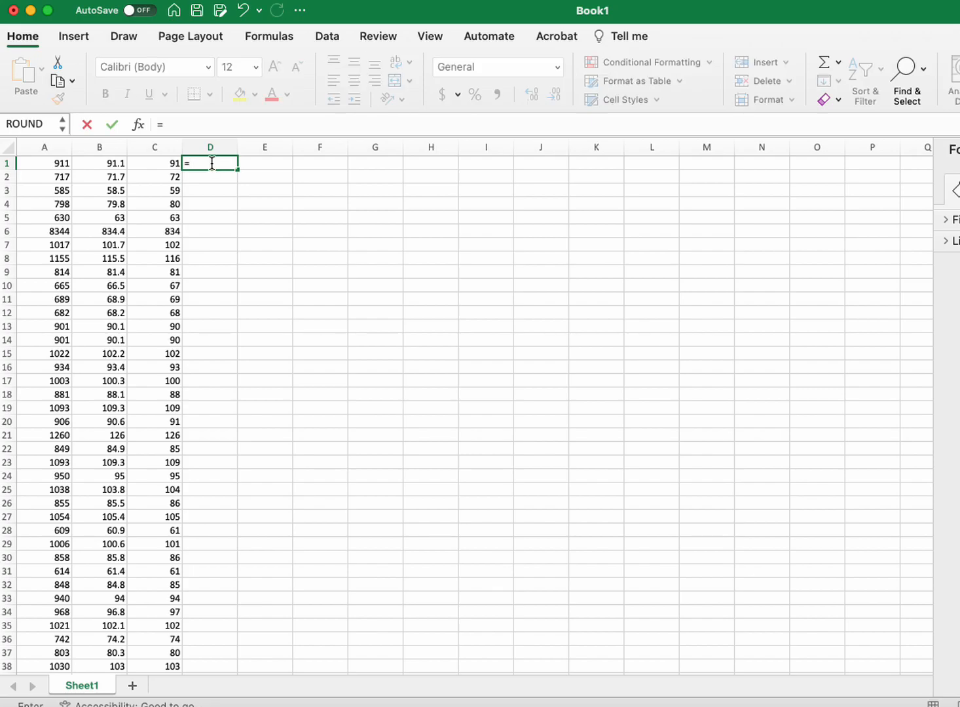
pyautogui.click(169, 163)
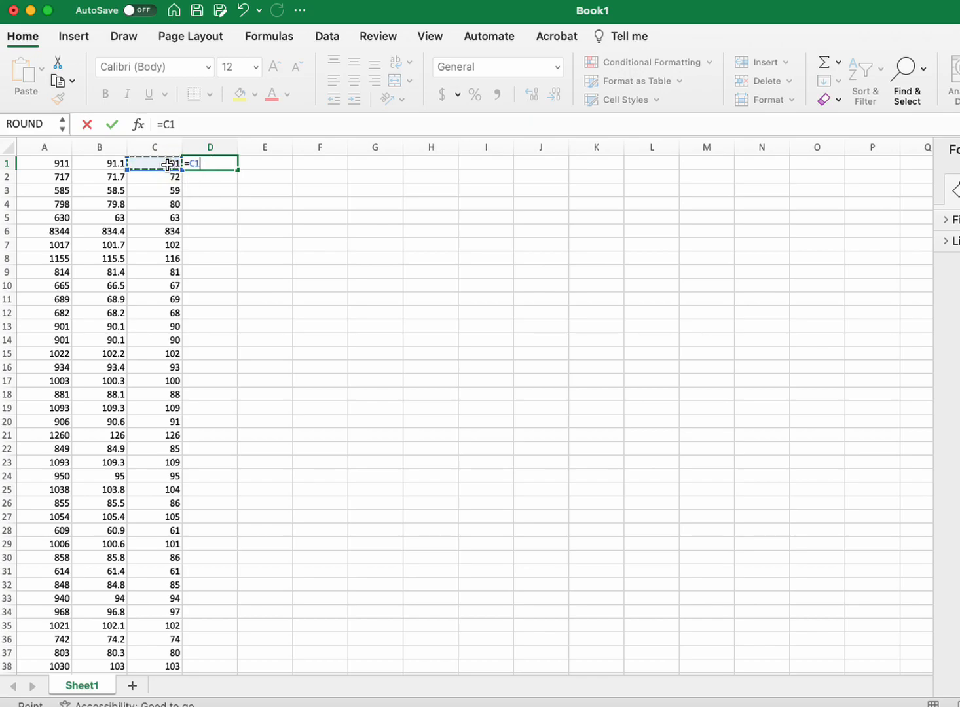
pyautogui.write('*10')
pyautogui.press('Return')
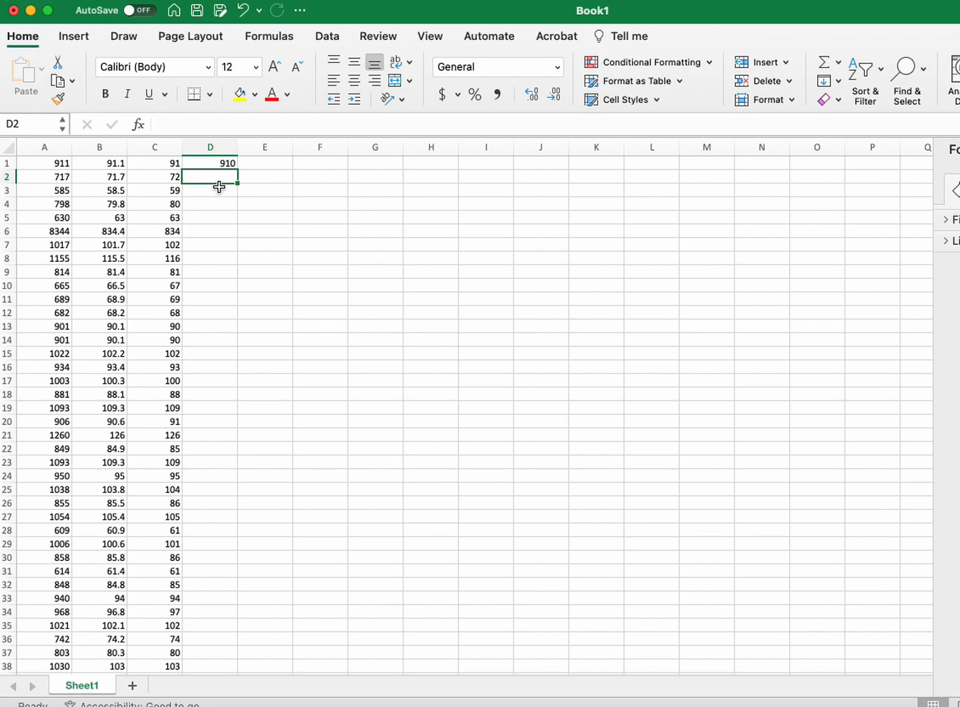
# Step: Undo the formula entry in D1 and return to C1
pyautogui.click(155, 148)
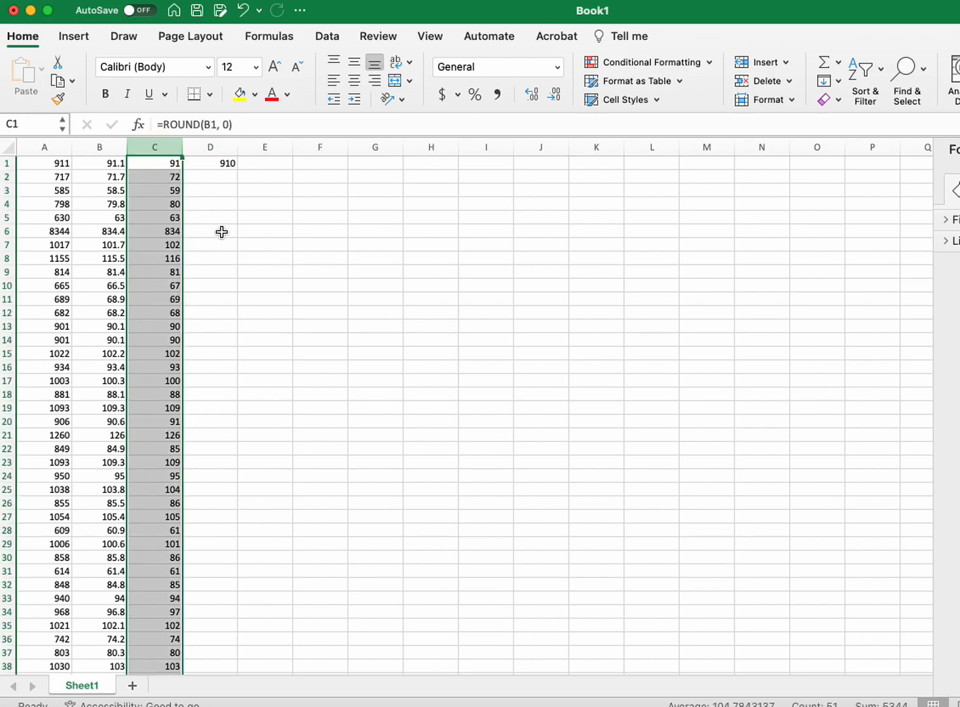
pyautogui.click(229, 167)
pyautogui.press('super+z')
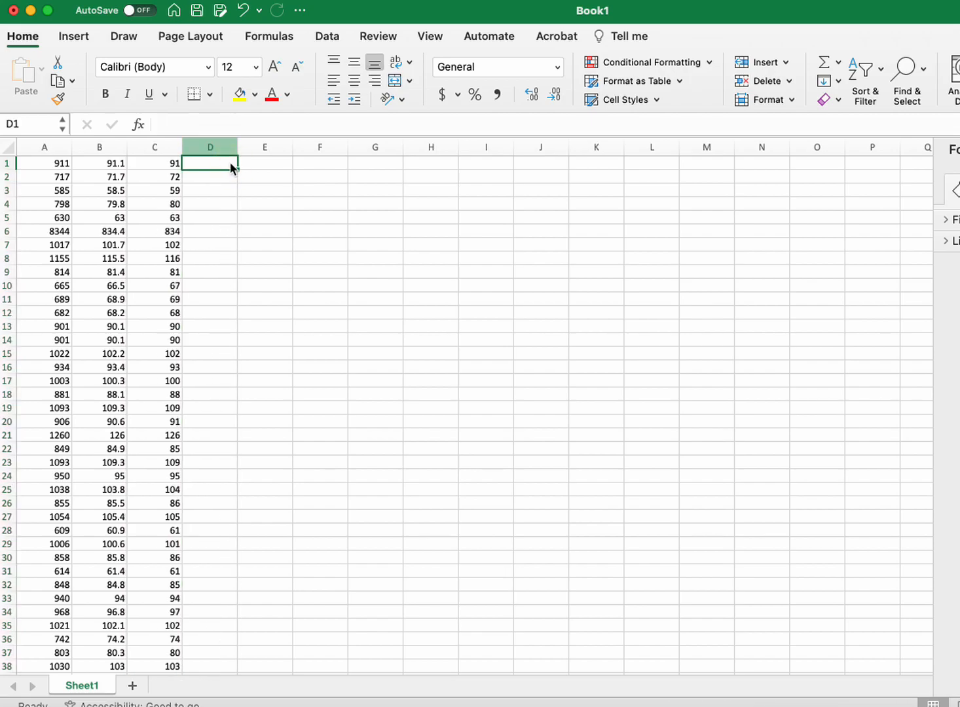
pyautogui.press('Left')
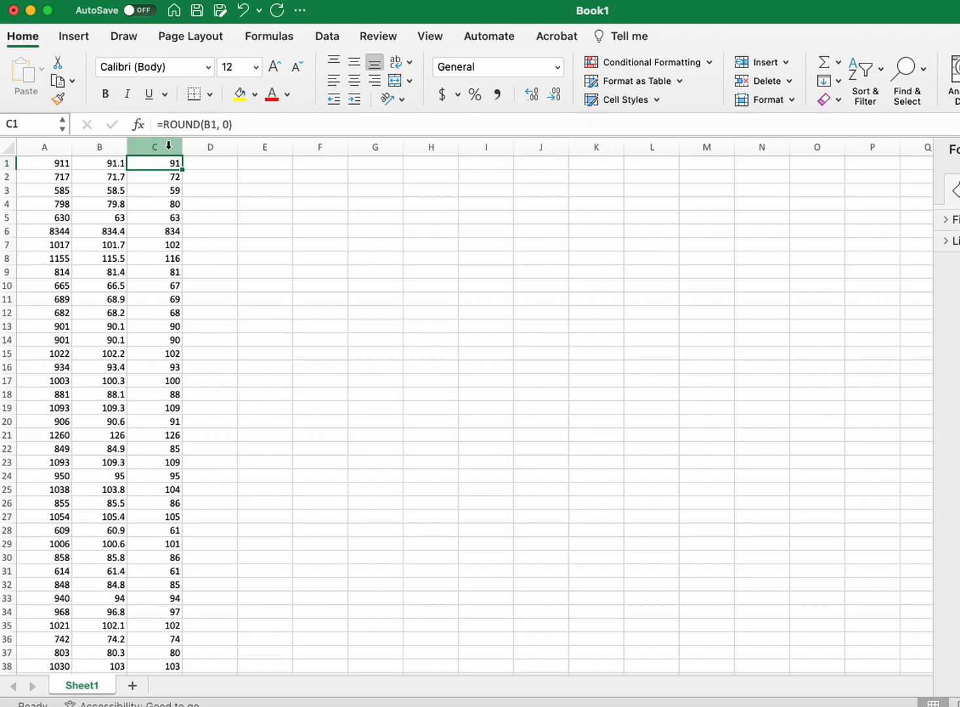
# Step: Sort the data by column C from smallest to largest, expanding the selection to include the neighbouring columns
pyautogui.click(168, 146)
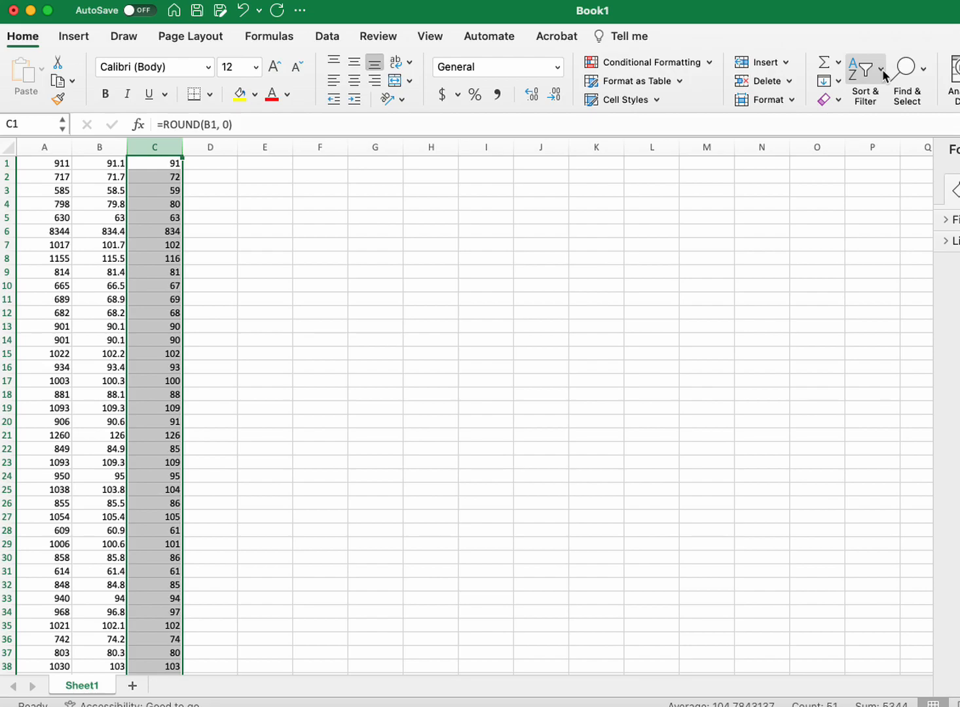
pyautogui.click(880, 70)
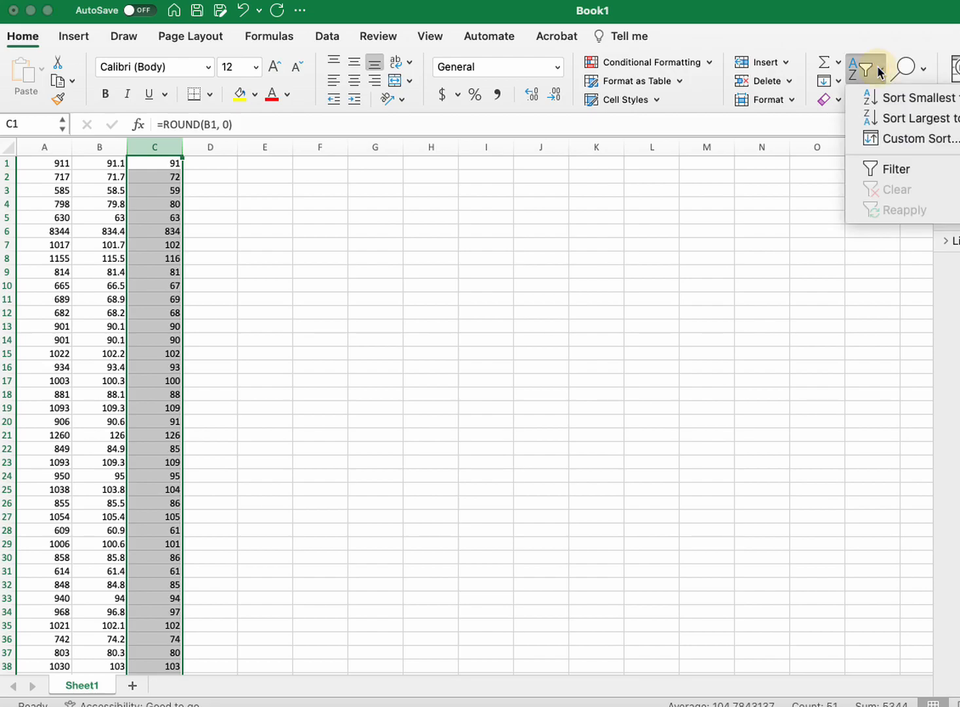
pyautogui.click(889, 100)
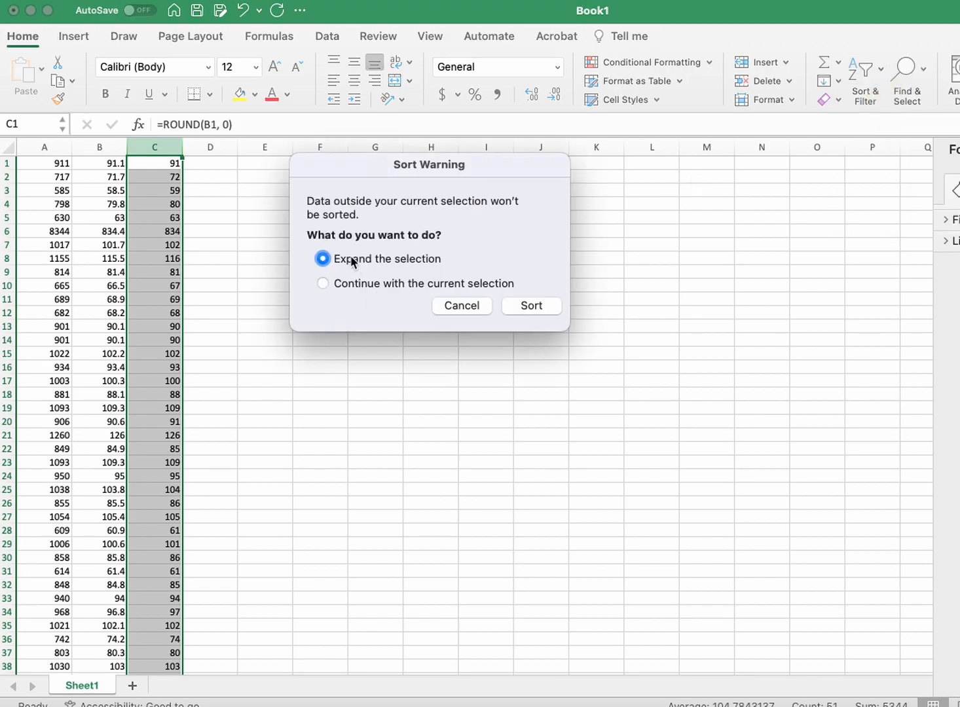
pyautogui.click(531, 306)
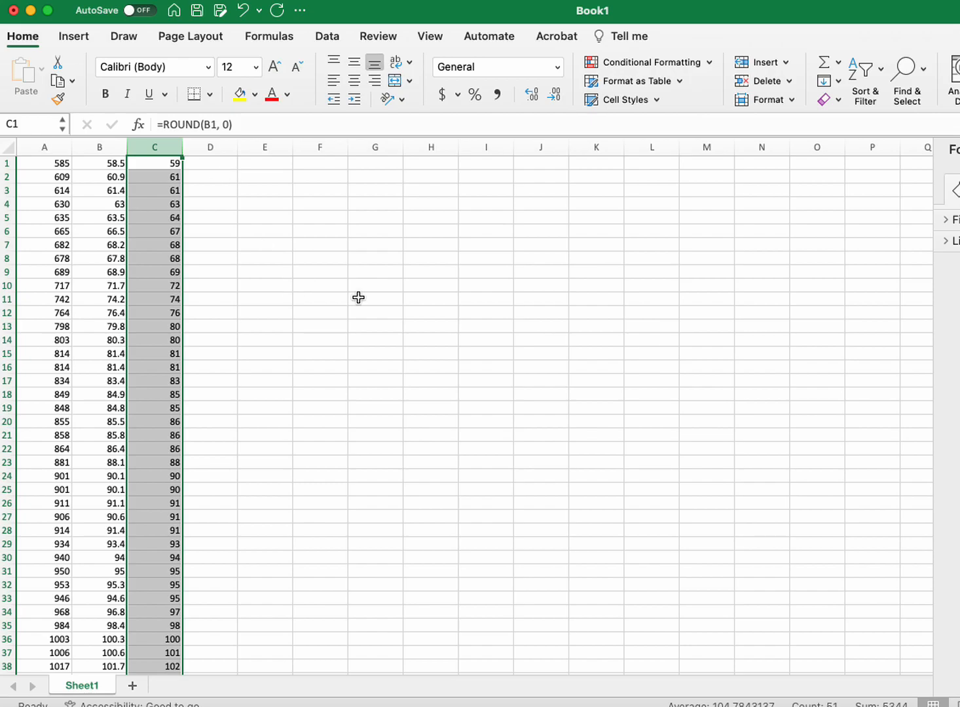
# Step: Enter the stem values 5 through 11 down column F in cells F7:F13
pyautogui.click(312, 249)
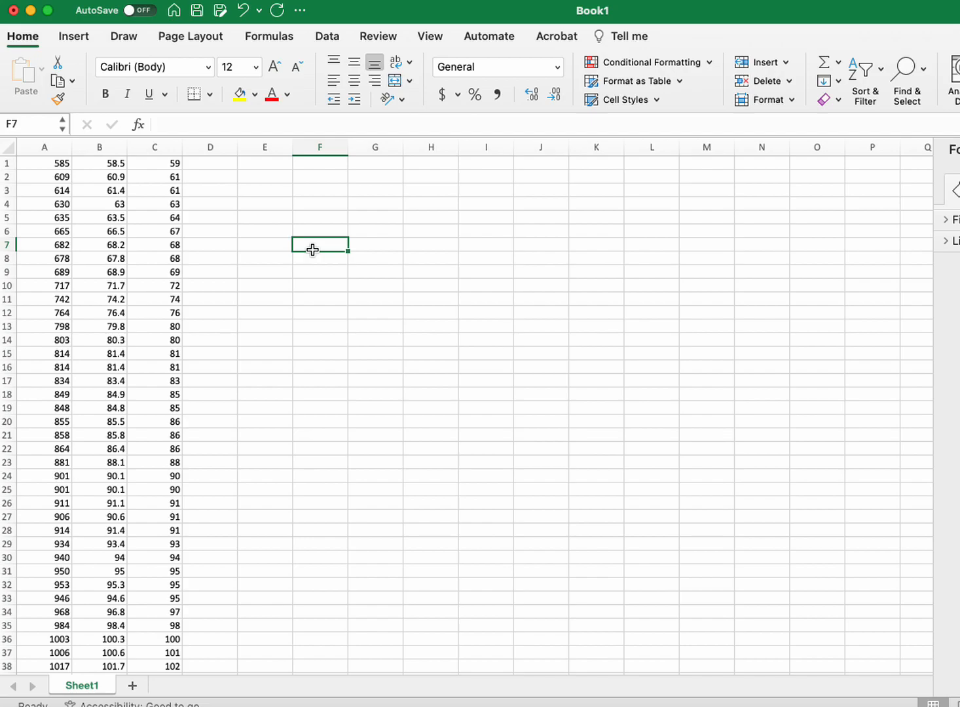
pyautogui.write('5')
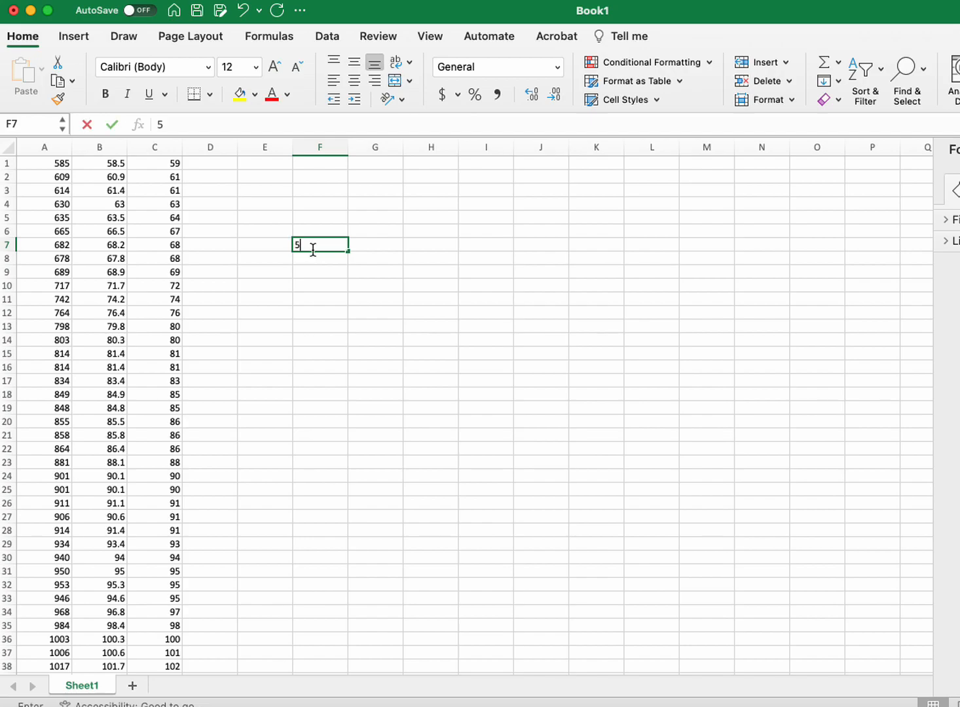
pyautogui.press('Return')
pyautogui.write('6')
pyautogui.press('Return')
pyautogui.write('7')
pyautogui.press('Return')
pyautogui.write('8')
pyautogui.press('Return')
pyautogui.write('9')
pyautogui.press('Return')
pyautogui.write('10')
pyautogui.press('Return')
pyautogui.scroll(-5, 161, 590)
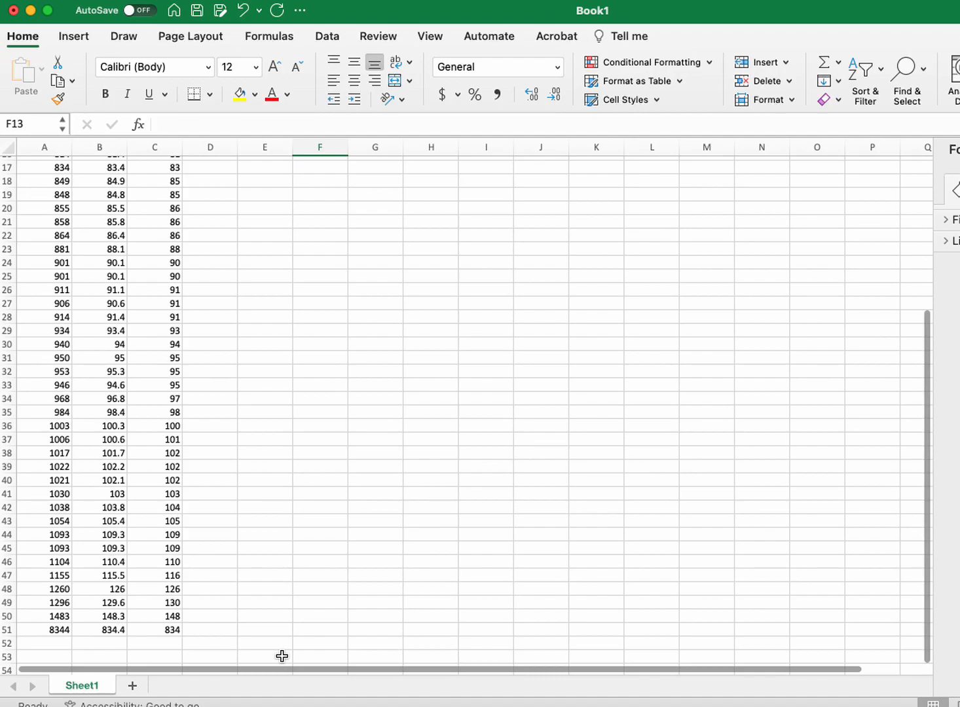
pyautogui.write('11')
pyautogui.press('Return')
# Step: Correct the last column A value in A51 to 834
pyautogui.scroll(-6, 281, 655)
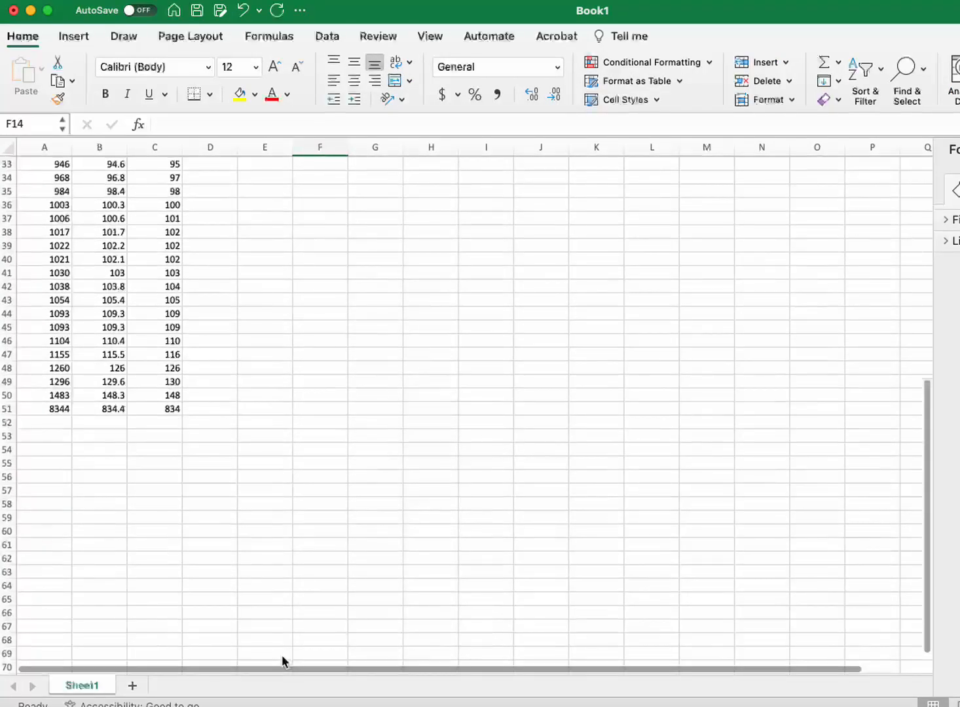
pyautogui.click(171, 408)
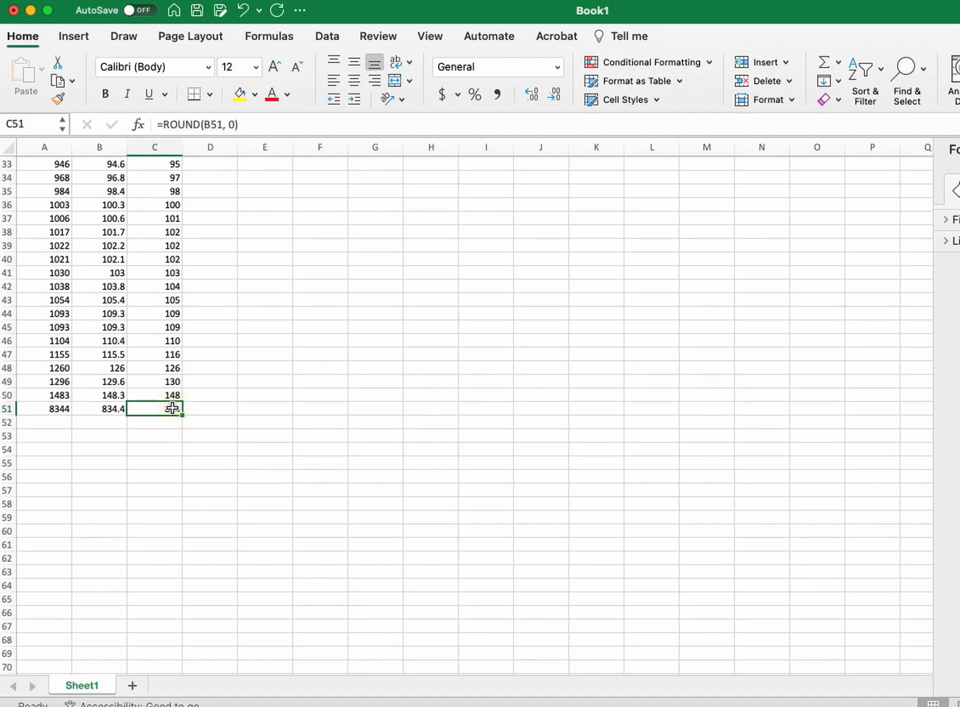
pyautogui.click(118, 407)
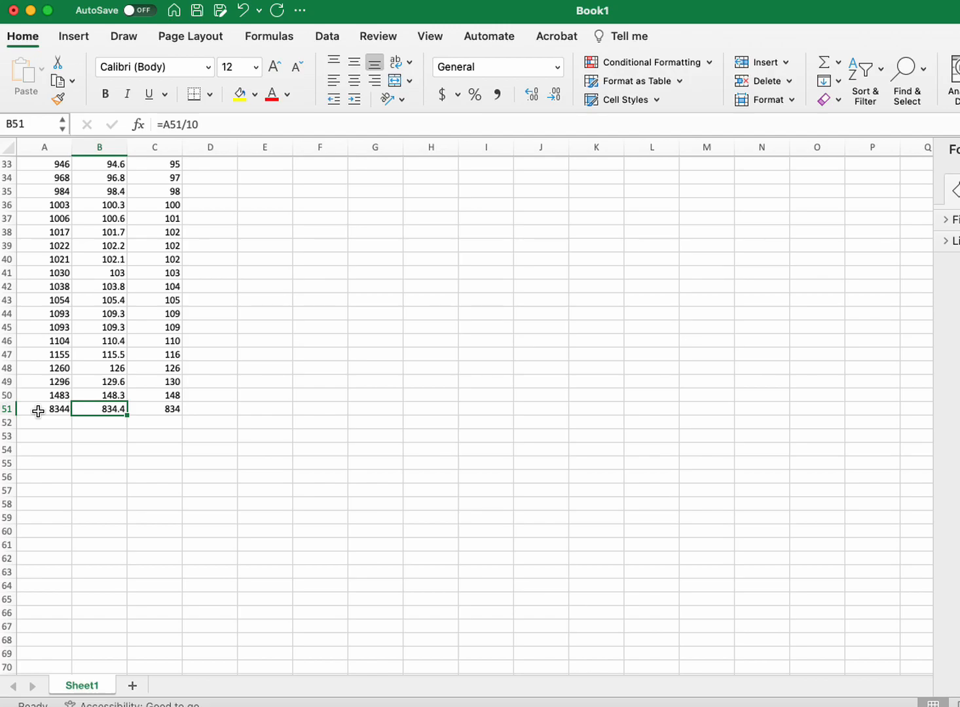
pyautogui.click(39, 409)
pyautogui.doubleClick(42, 420)
pyautogui.press('Escape')
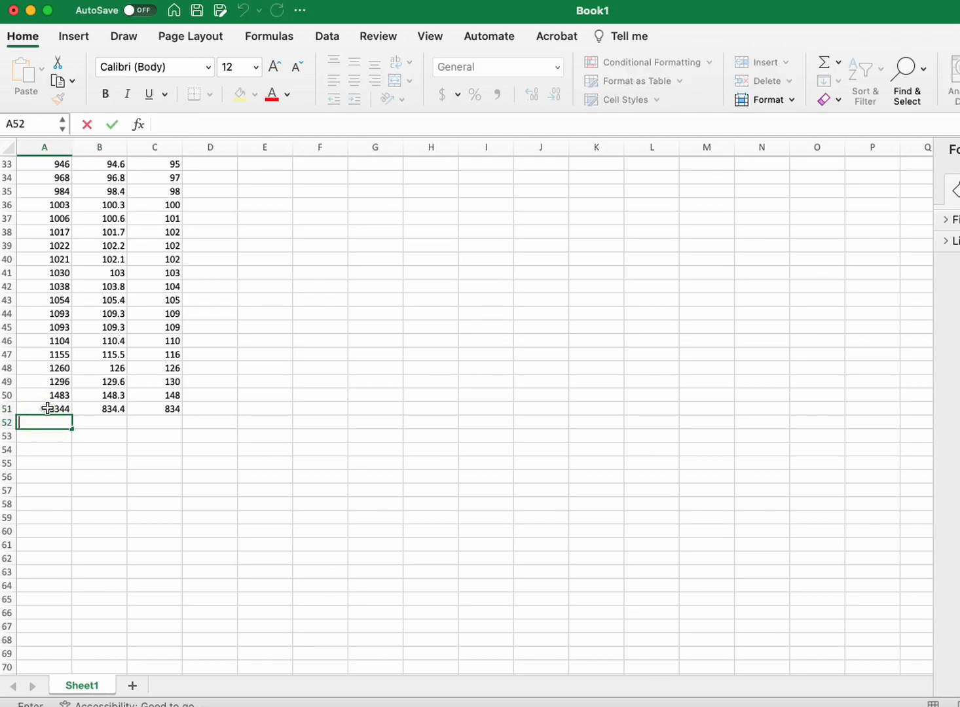
pyautogui.doubleClick(49, 409)
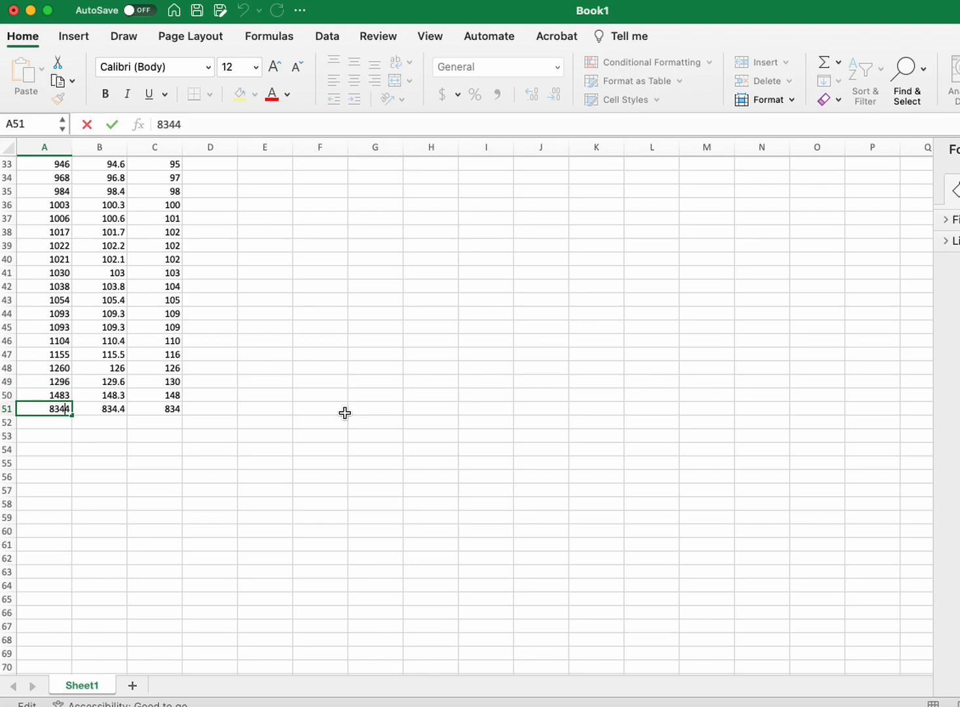
pyautogui.press('Return')
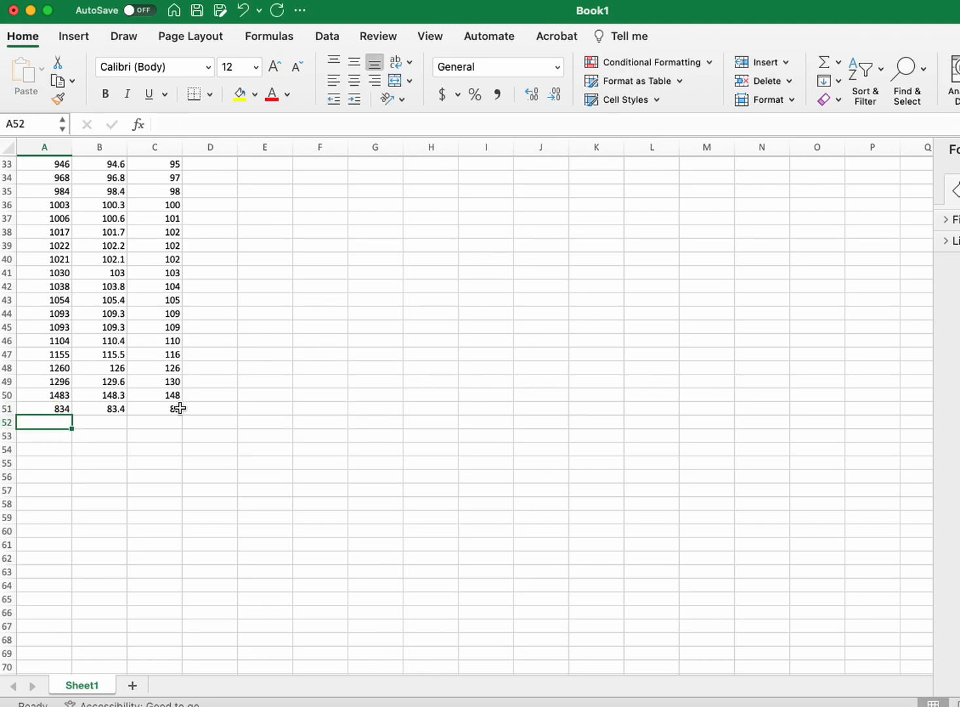
# Step: Re-sort the data by column C from smallest to largest, expanding the selection to the neighbouring columns
pyautogui.scroll(2, 172, 437)
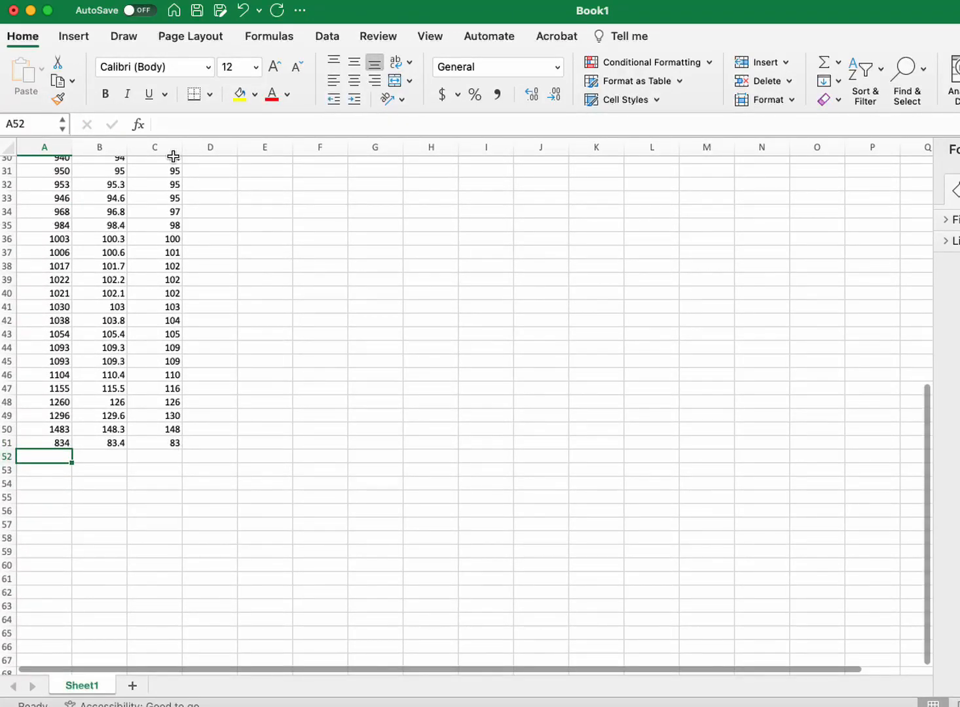
pyautogui.click(153, 147)
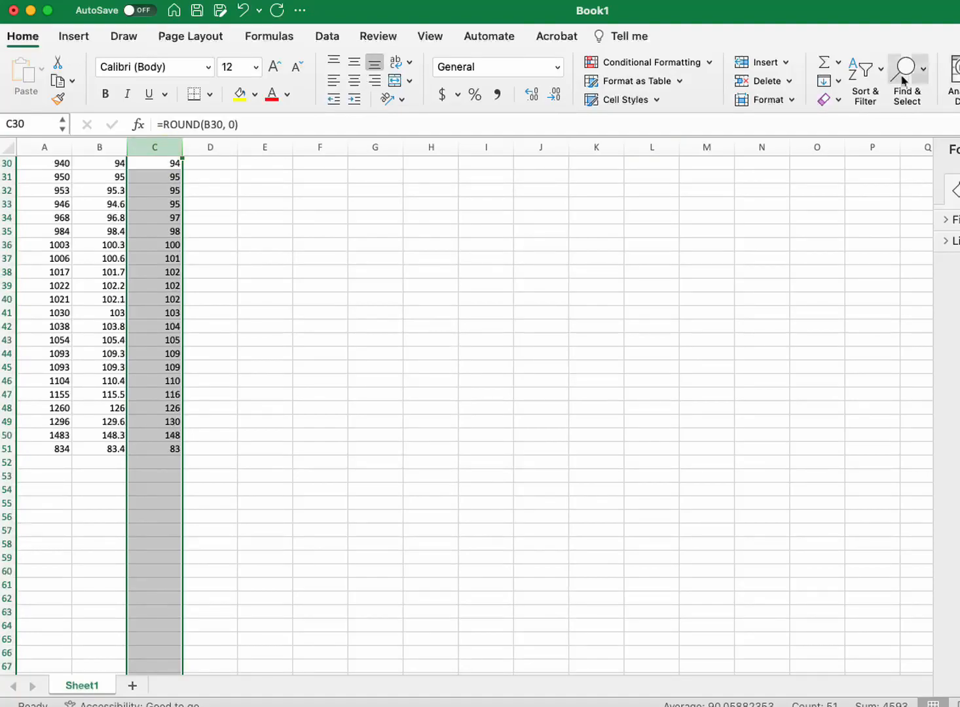
pyautogui.click(870, 71)
pyautogui.click(881, 97)
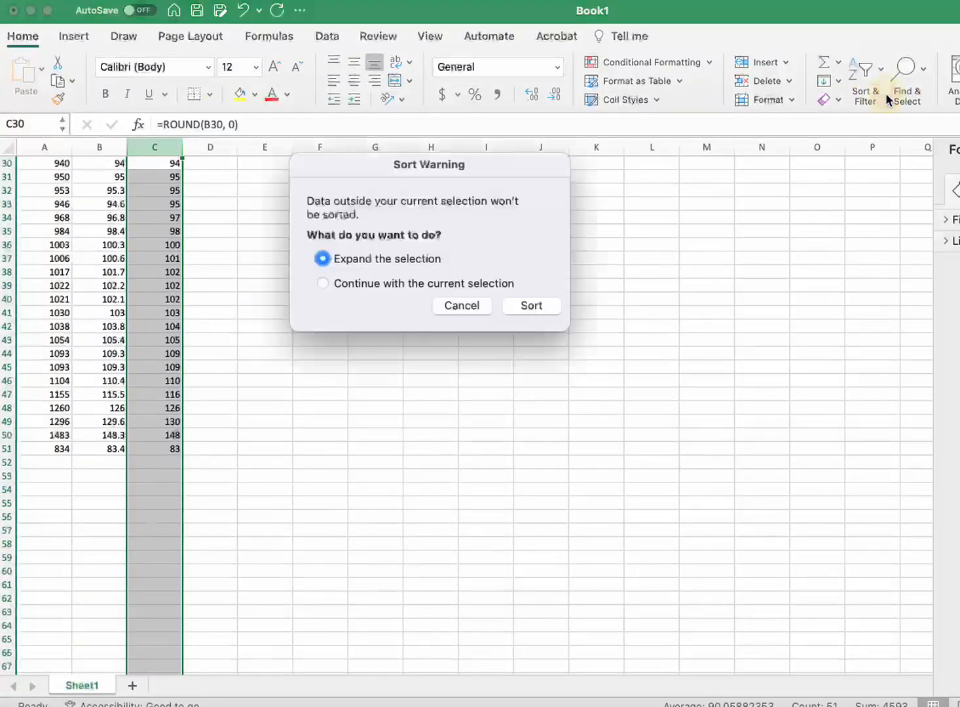
pyautogui.click(531, 307)
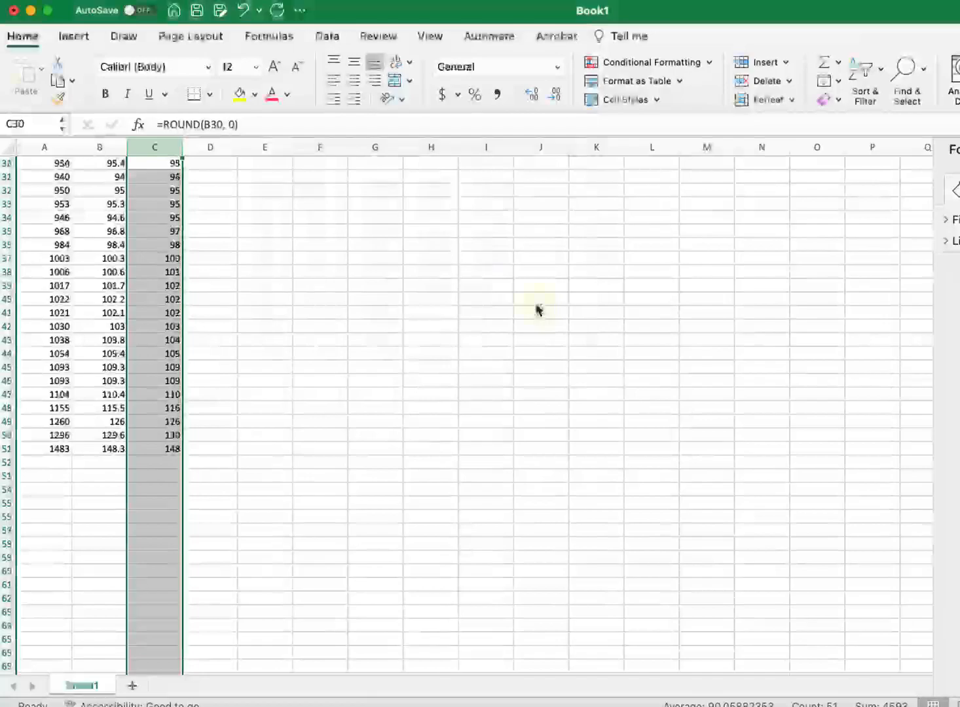
pyautogui.scroll(10, 323, 265)
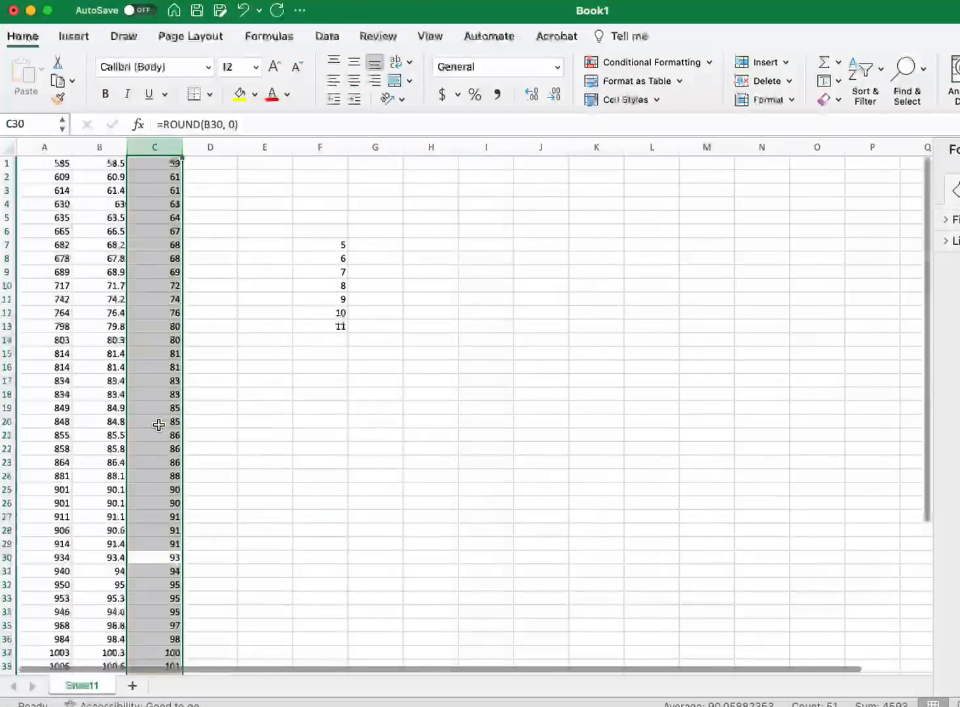
# Step: Extend the stem list in column F with 12, 13 and 14 in cells F14:F16
pyautogui.scroll(-2, 153, 525)
pyautogui.scroll(-7, 153, 526)
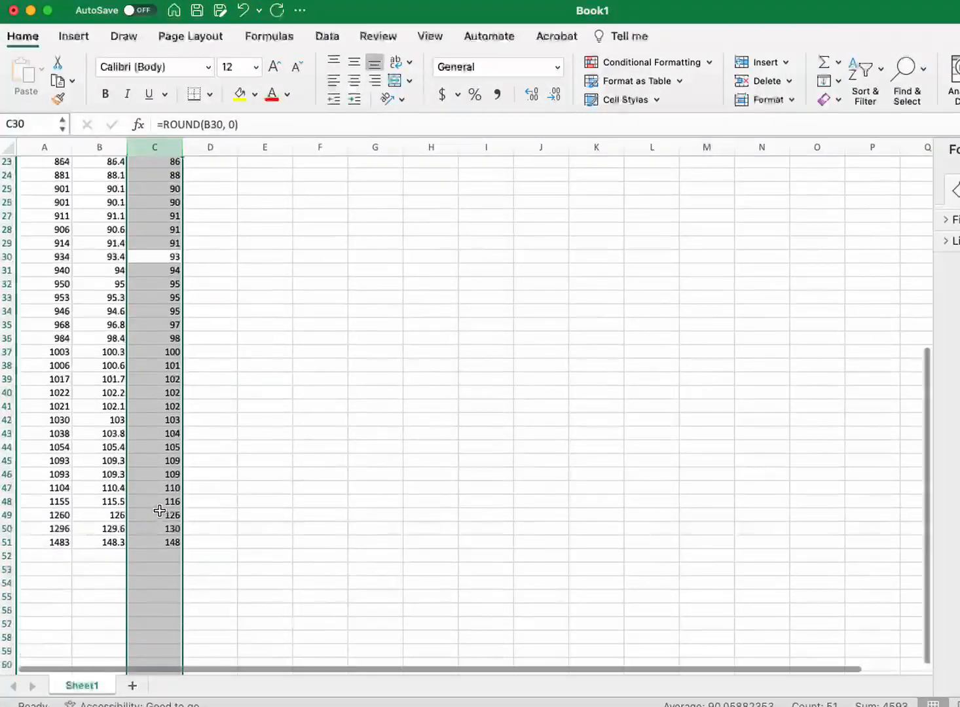
pyautogui.click(160, 502)
pyautogui.click(163, 515)
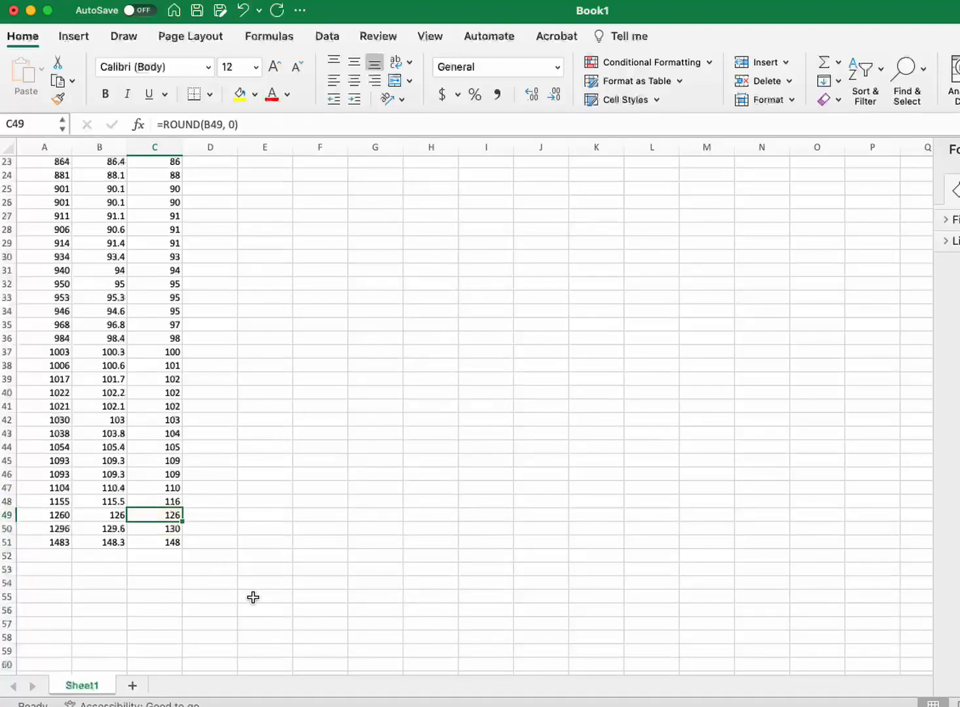
pyautogui.scroll(7, 332, 370)
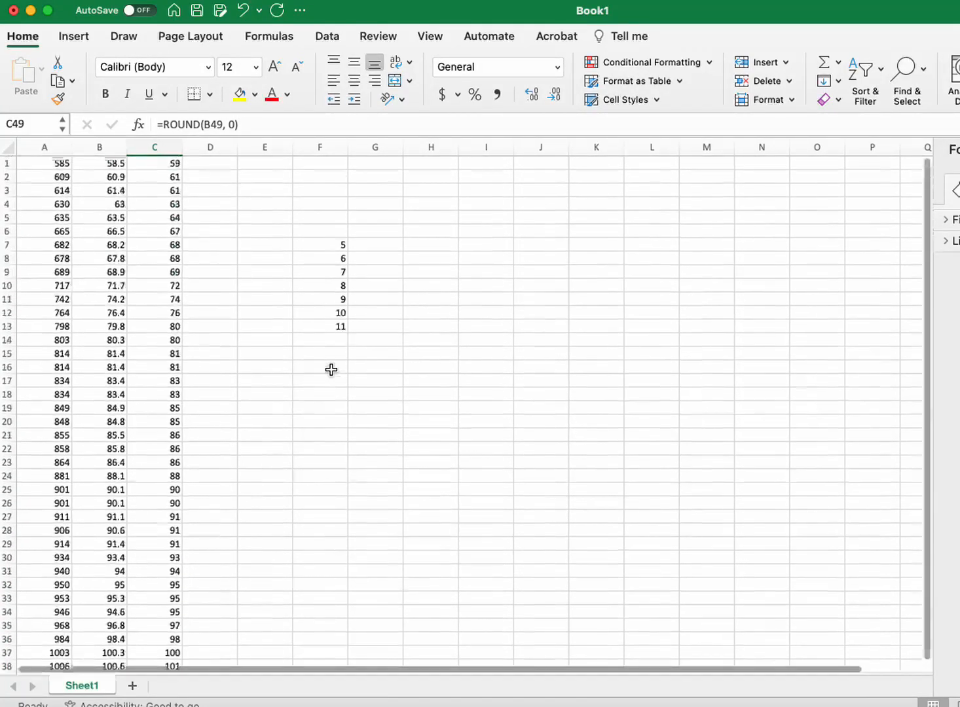
pyautogui.click(343, 337)
pyautogui.write('12')
pyautogui.press('Return')
pyautogui.write('13')
pyautogui.press('Return')
pyautogui.write('14')
pyautogui.press('Tab')
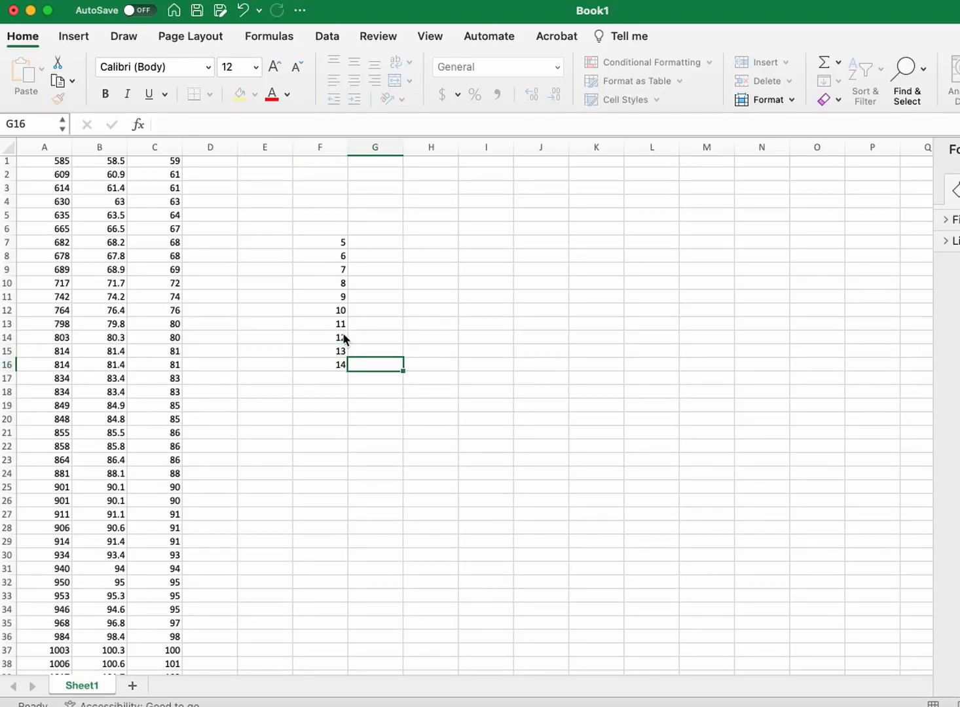
# Step: Enter the leaf 9 in G7 beside stem 5
pyautogui.press('Up')
pyautogui.press('Up')
pyautogui.press('Up')
pyautogui.press('Up')
pyautogui.press('Up')
pyautogui.press('Up')
pyautogui.press('Up')
pyautogui.press('Up')
pyautogui.press('Up')
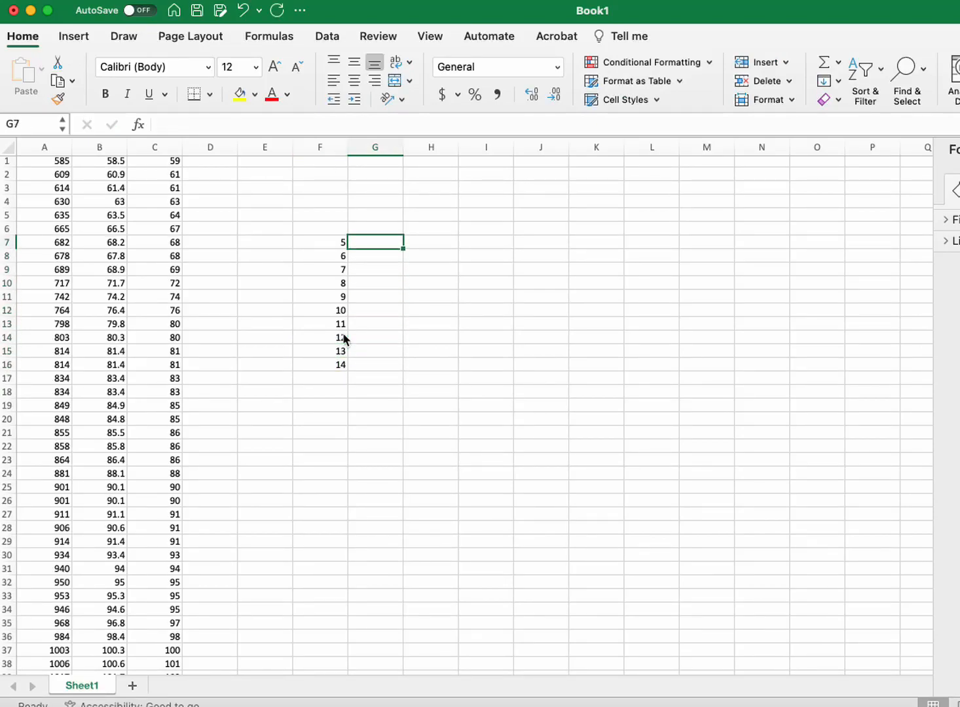
pyautogui.scroll(1, 343, 337)
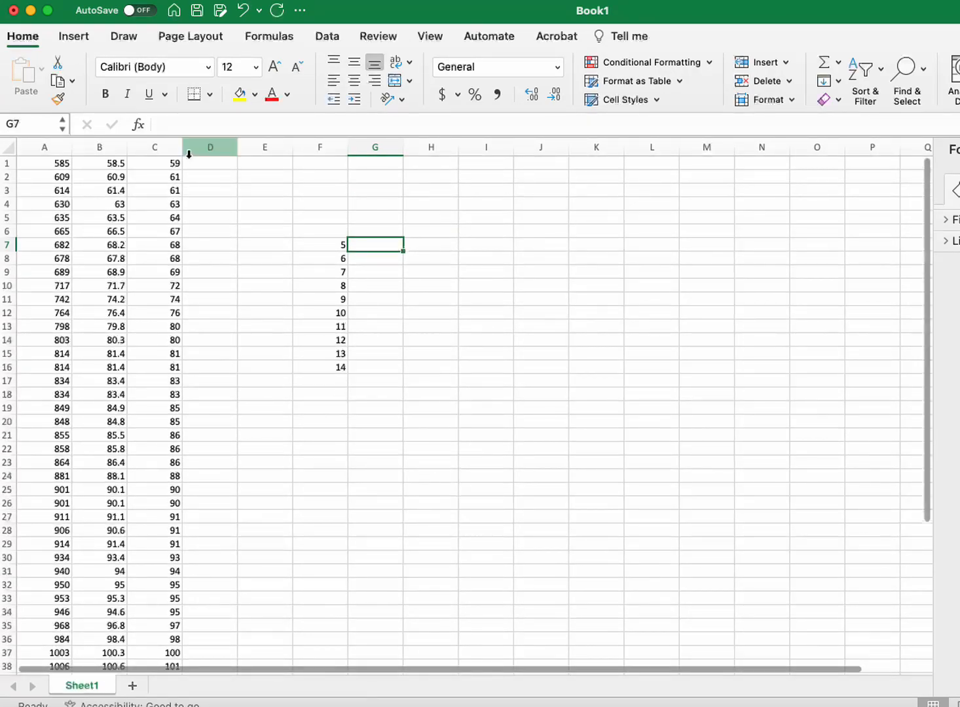
pyautogui.write('9')
pyautogui.press('Return')
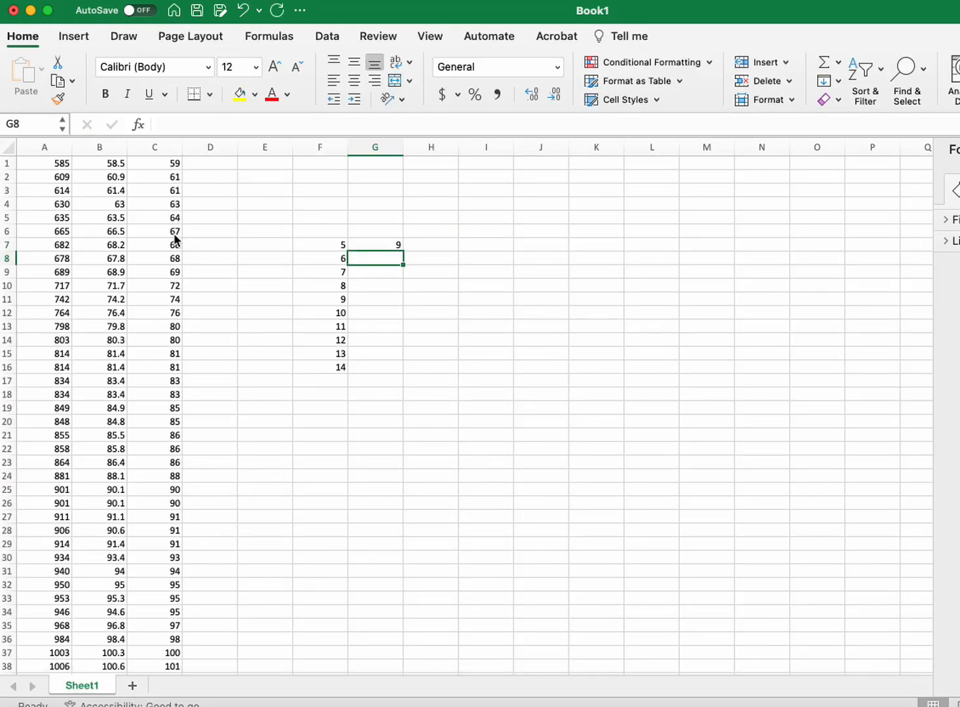
# Step: Enter the leaves 1, 1, 3, 4, 7, 8, 8 and 9 for stem 6 across G8:N8
pyautogui.write('1')
pyautogui.press('Tab')
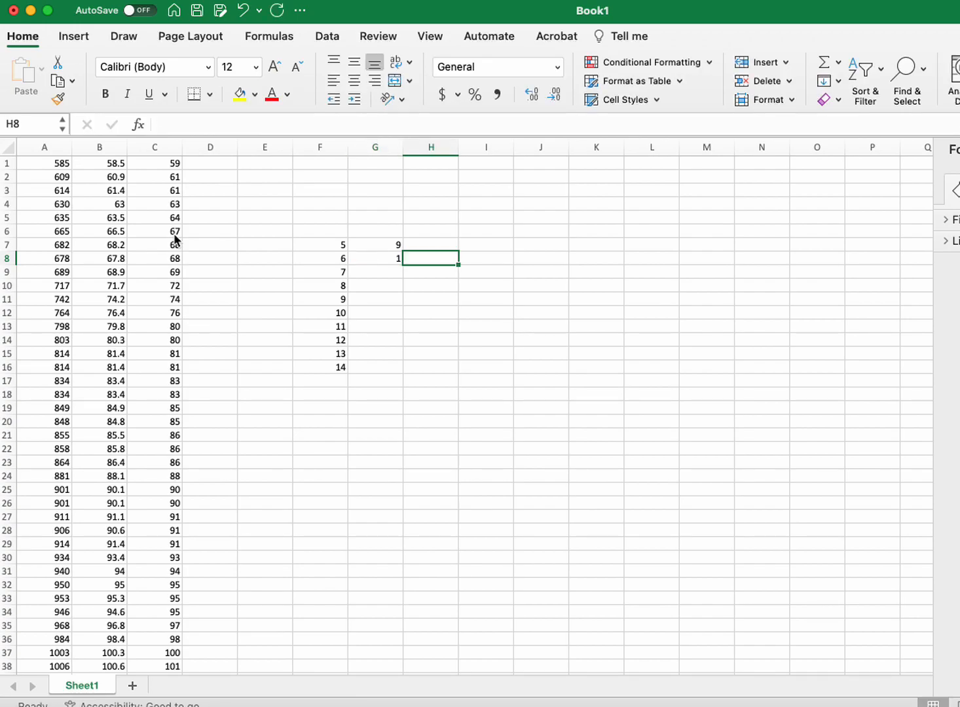
pyautogui.press('Tab')
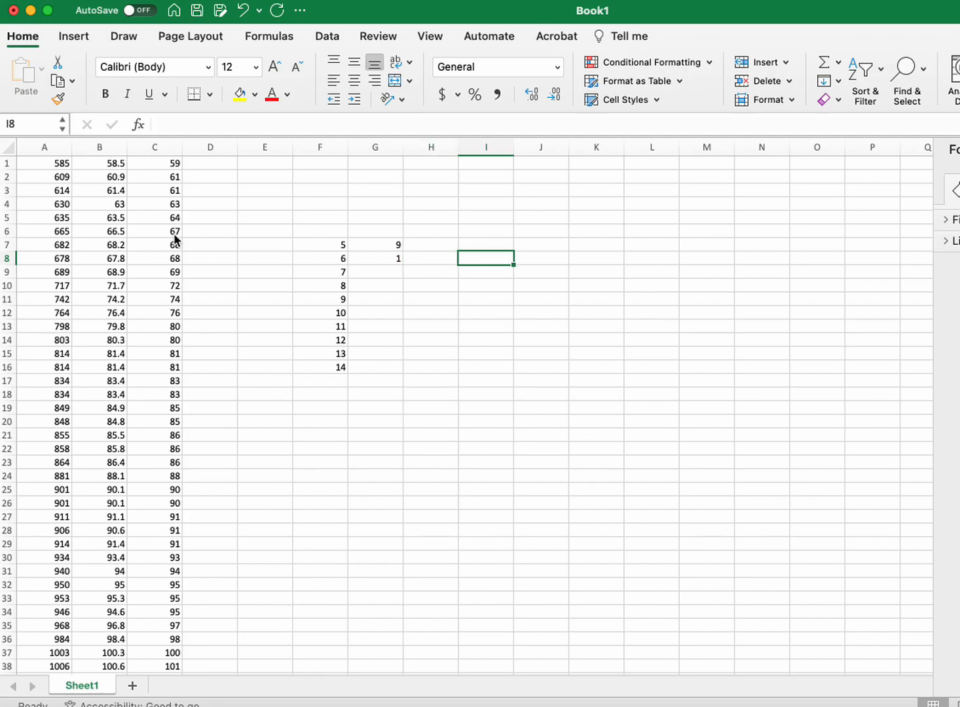
pyautogui.press('Left')
pyautogui.write('1')
pyautogui.press('Tab')
pyautogui.write('3')
pyautogui.press('Tab')
pyautogui.write('4')
pyautogui.press('Tab')
pyautogui.write('7')
pyautogui.press('Tab')
pyautogui.write('8')
pyautogui.press('Tab')
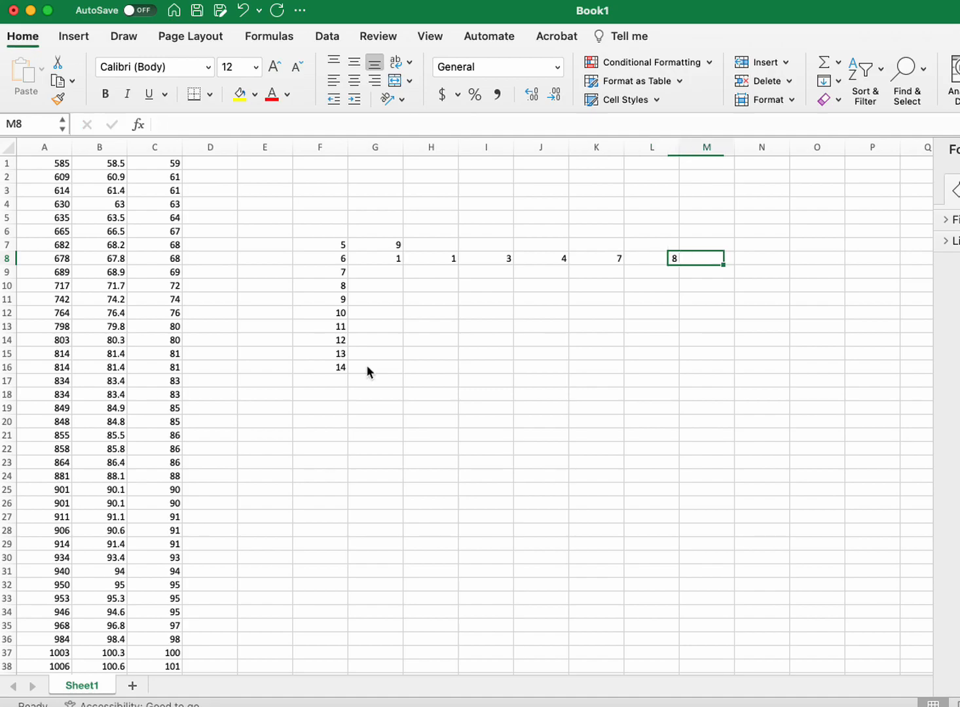
pyautogui.write('8')
pyautogui.press('Tab')
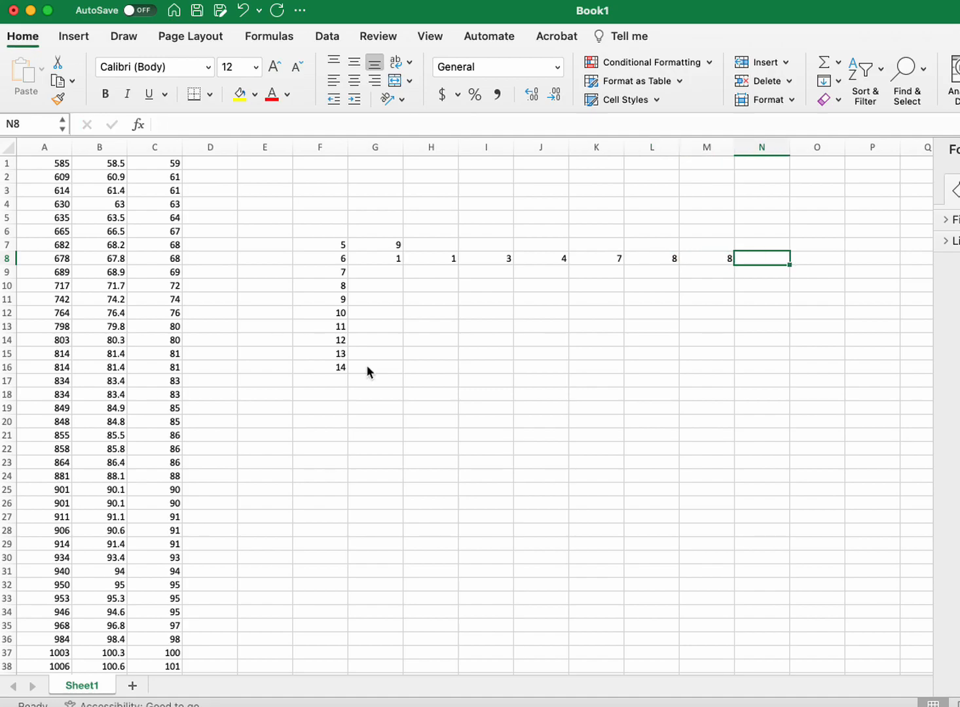
pyautogui.write('9')
pyautogui.press('Return')
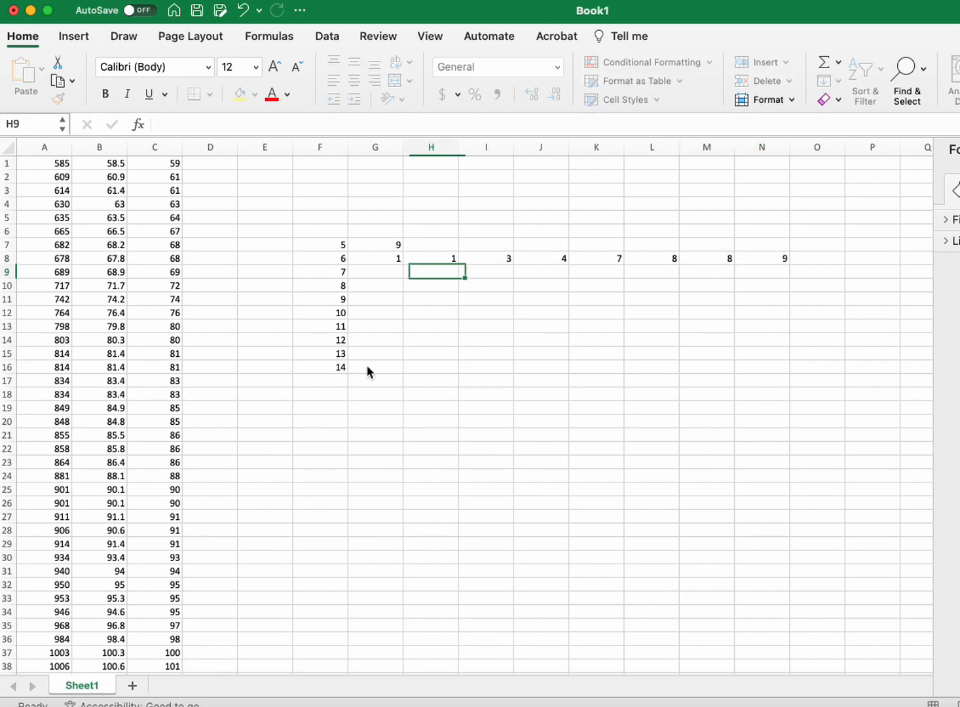
# Step: Enter the leaves 2, 4 and 6 for stem 7 across G9:I9
pyautogui.press('Left')
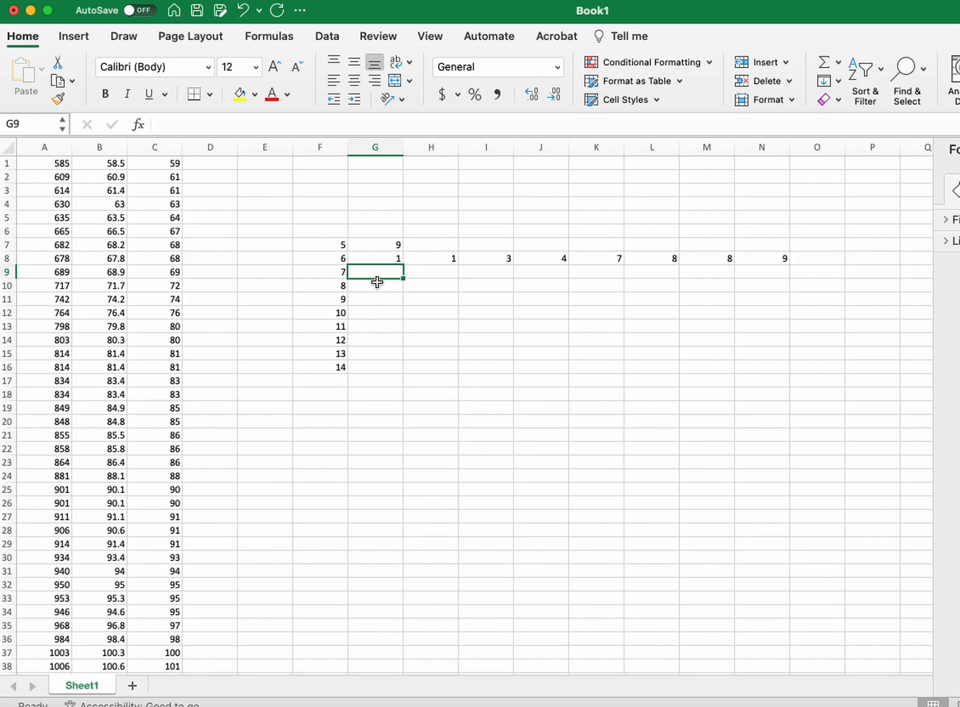
pyautogui.scroll(-4, 204, 325)
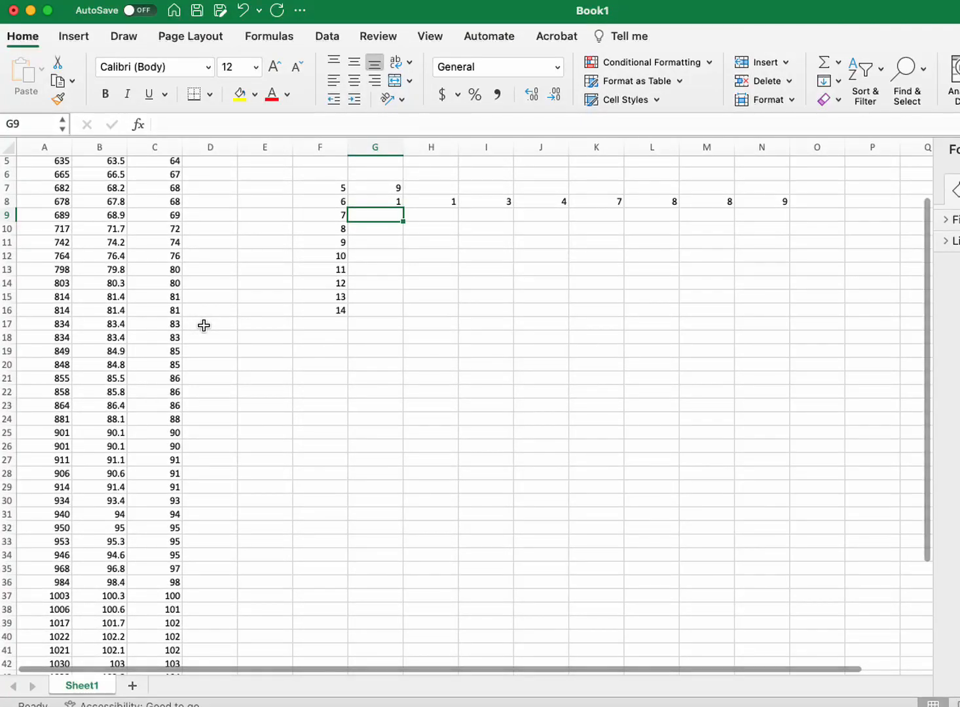
pyautogui.write('2')
pyautogui.press('Tab')
pyautogui.write('4')
pyautogui.press('Tab')
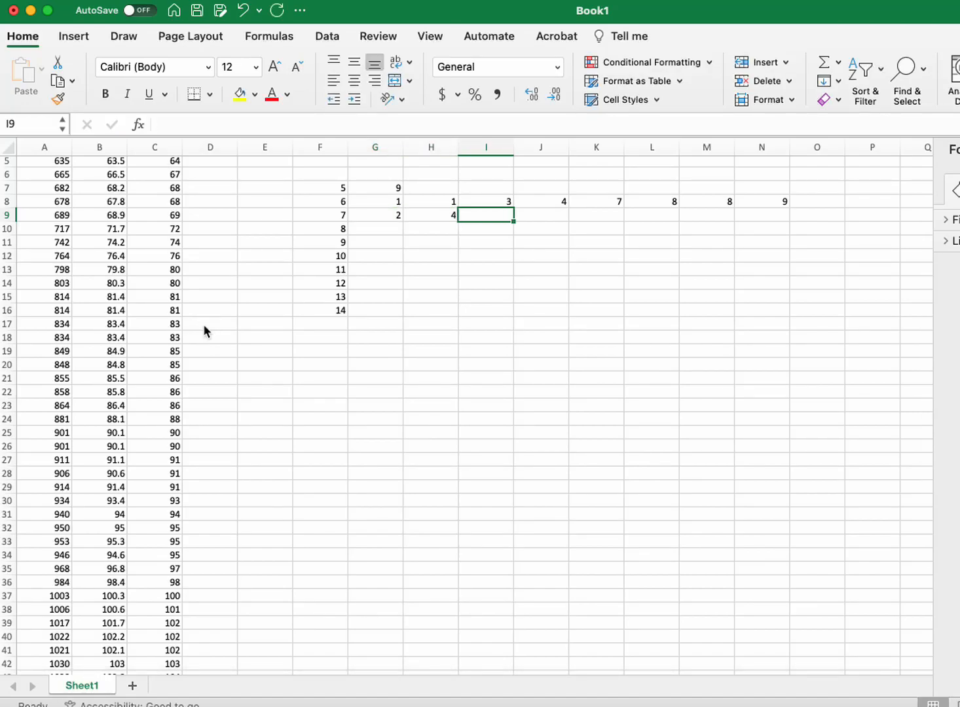
pyautogui.write('6')
pyautogui.press('Tab')
pyautogui.press('Return')
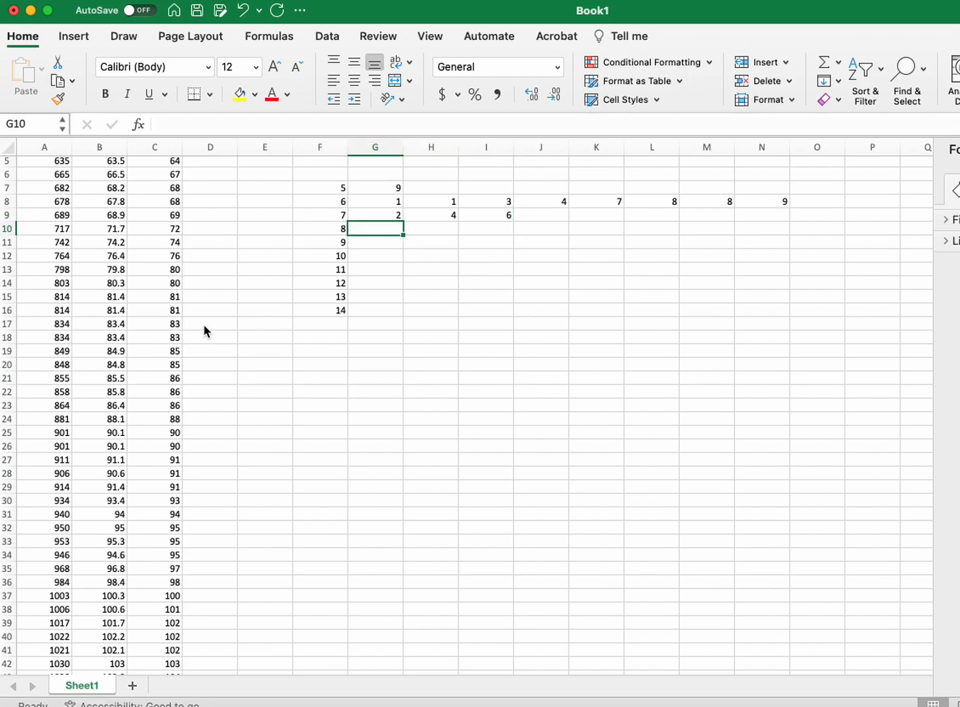
# Step: Enter the leaves 0, 0, 1, 1, 3, 3, 5, 5, 6, 6 and 8 for stem 8 across G10:Q10
pyautogui.write('0')
pyautogui.press('Tab')
pyautogui.write('0')
pyautogui.press('Tab')
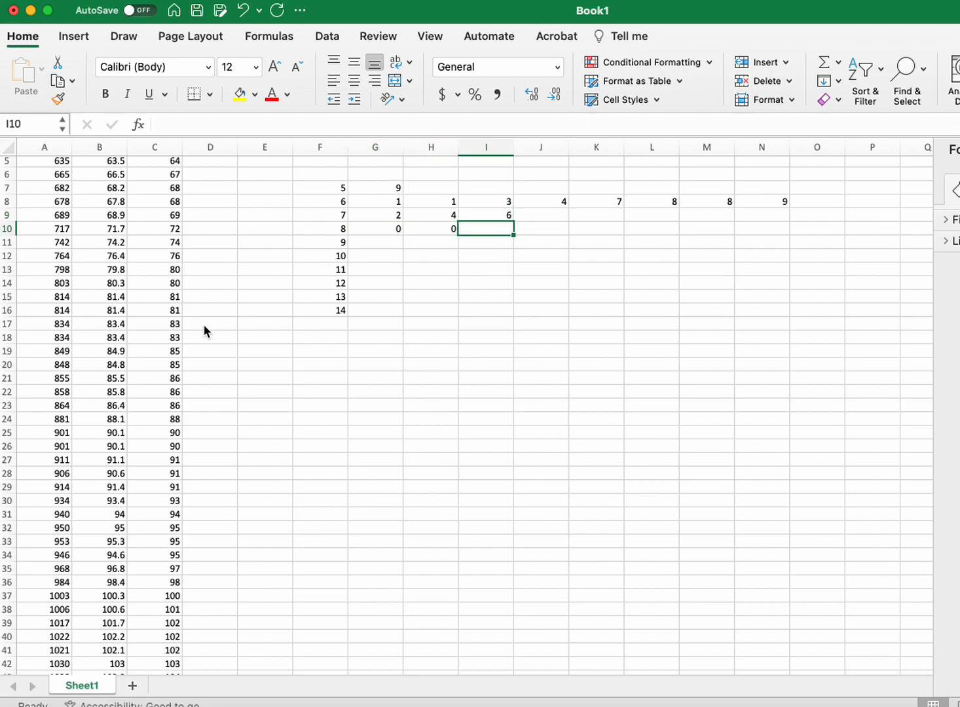
pyautogui.write('1')
pyautogui.press('Tab')
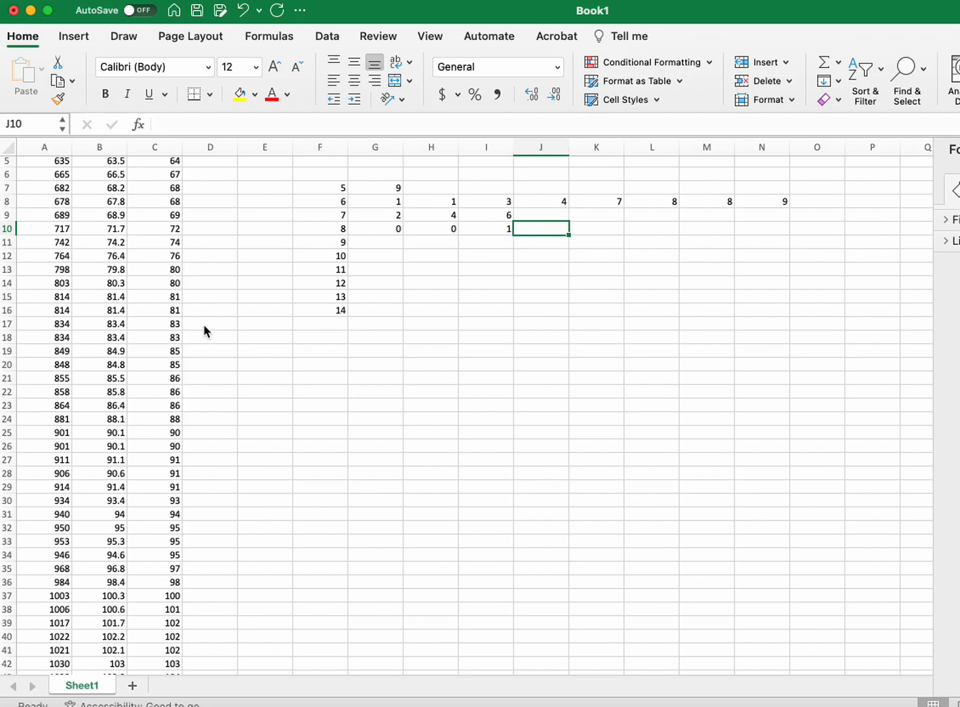
pyautogui.write('1')
pyautogui.press('Tab')
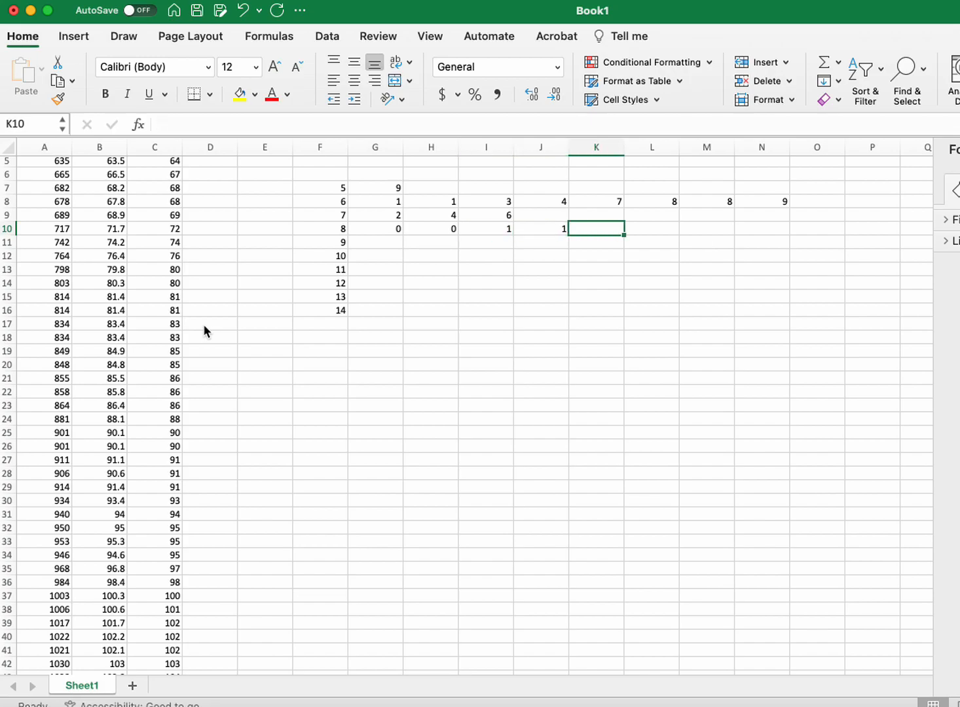
pyautogui.write('3')
pyautogui.press('Tab')
pyautogui.write('3')
pyautogui.press('Tab')
pyautogui.write('5')
pyautogui.press('Tab')
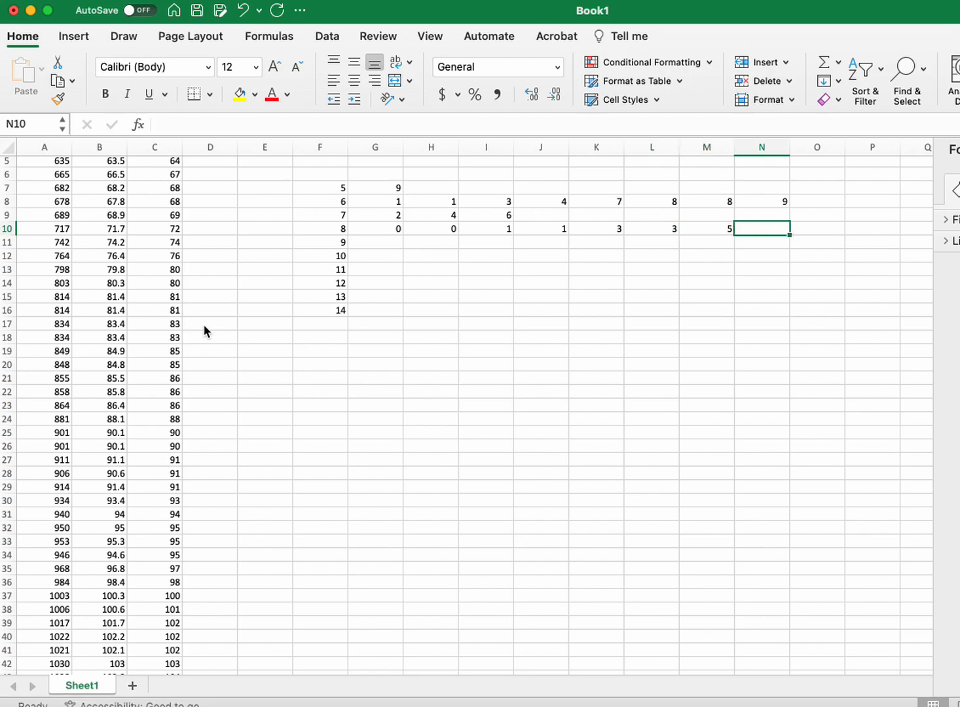
pyautogui.write('5')
pyautogui.press('Tab')
pyautogui.write('6')
pyautogui.press('Tab')
pyautogui.write('6')
pyautogui.press('Tab')
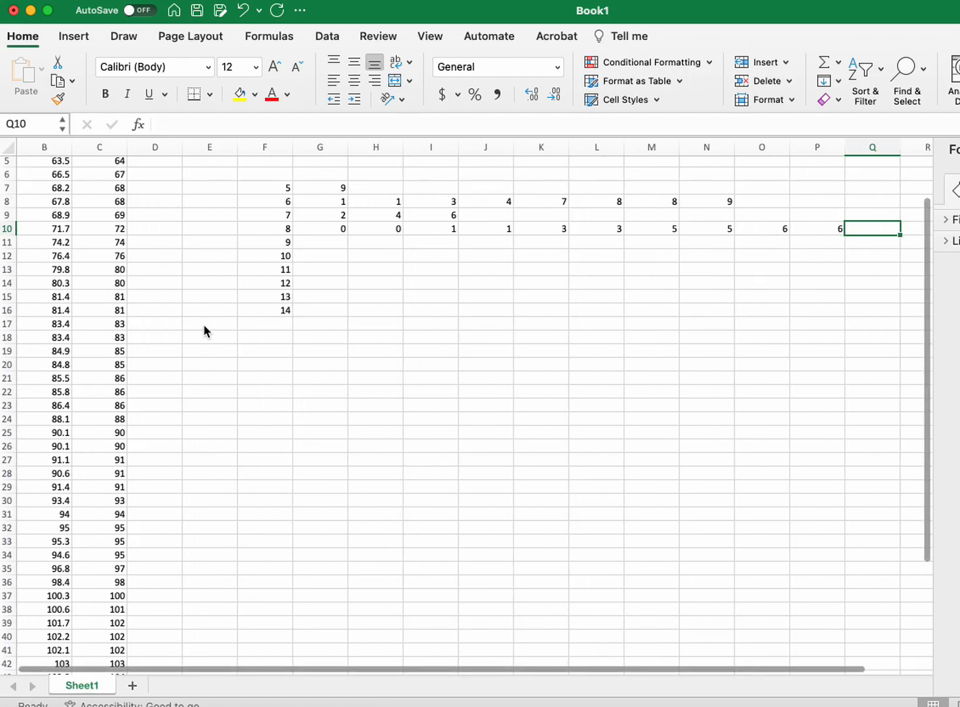
pyautogui.write('8')
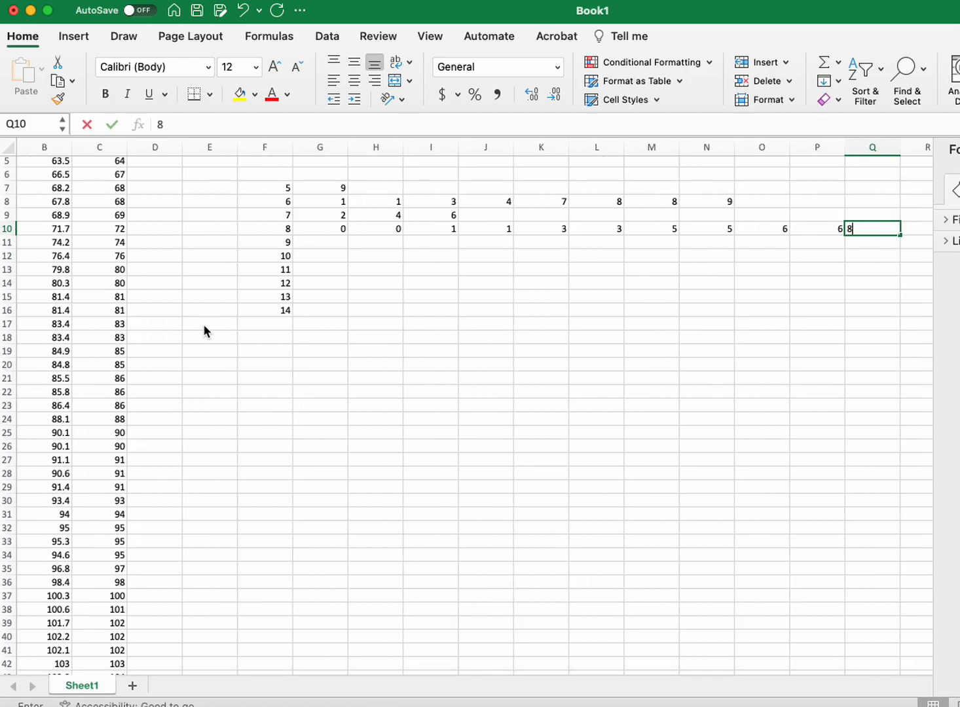
pyautogui.press('Return')
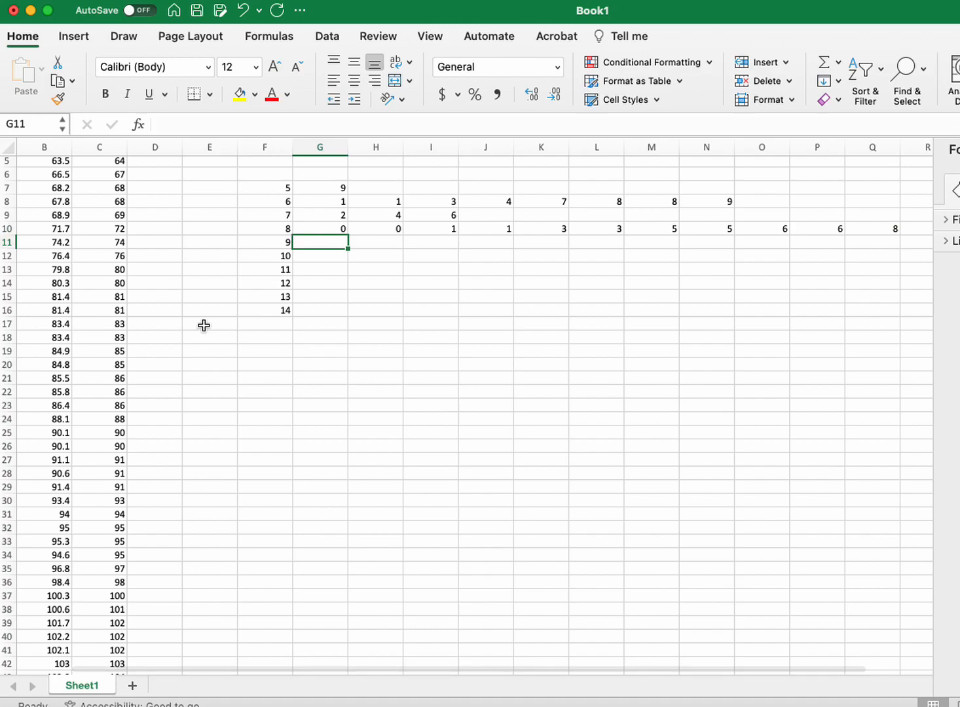
# Step: Enter the leaves 0, 0, 1, 1, 1, 3, 4, 5, 5, 5, 7 and 8 for stem 9 across G11:R11
pyautogui.hscroll(-2, 203, 323)
pyautogui.scroll(-2, 212, 371)
pyautogui.scroll(-2, 207, 379)
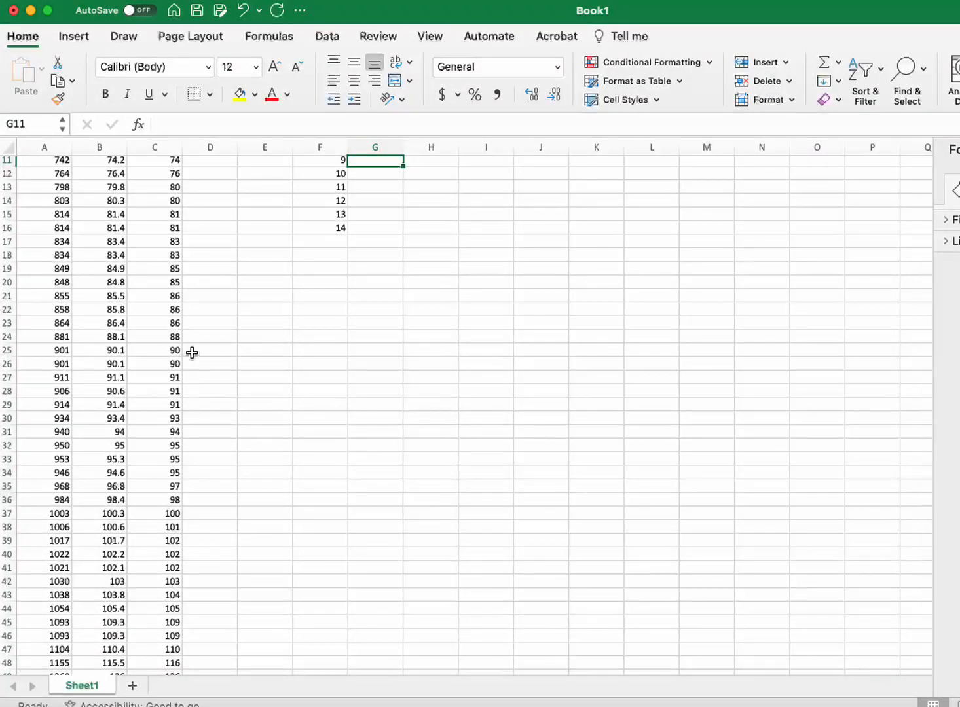
pyautogui.write('0')
pyautogui.press('Tab')
pyautogui.write('0')
pyautogui.press('Tab')
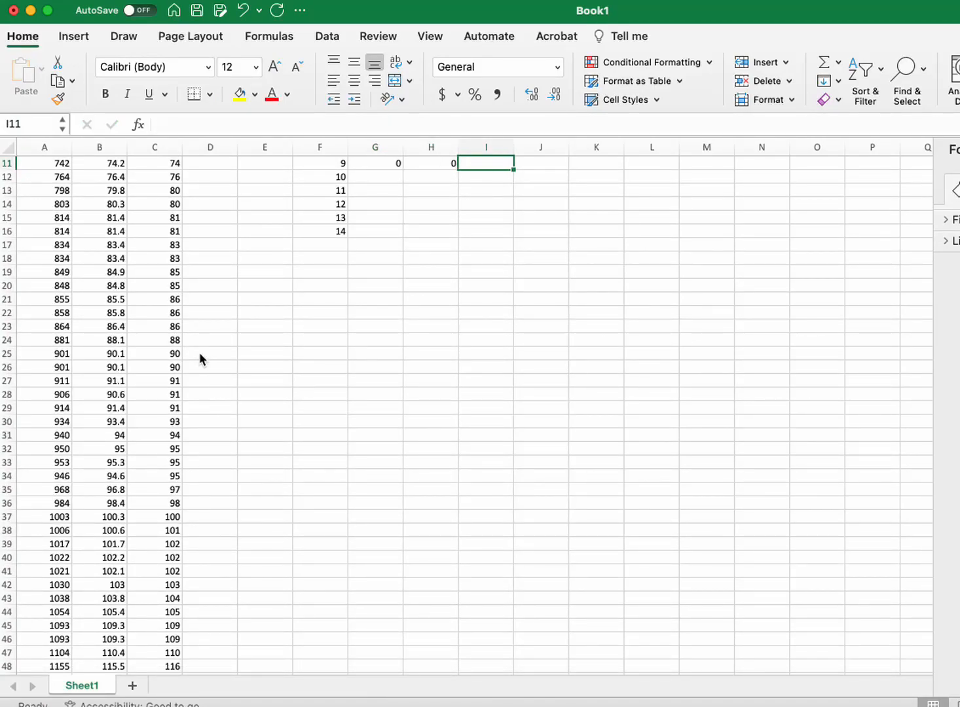
pyautogui.write('1')
pyautogui.press('Tab')
pyautogui.write('1')
pyautogui.press('Tab')
pyautogui.write('1')
pyautogui.press('Tab')
pyautogui.write('3')
pyautogui.press('Tab')
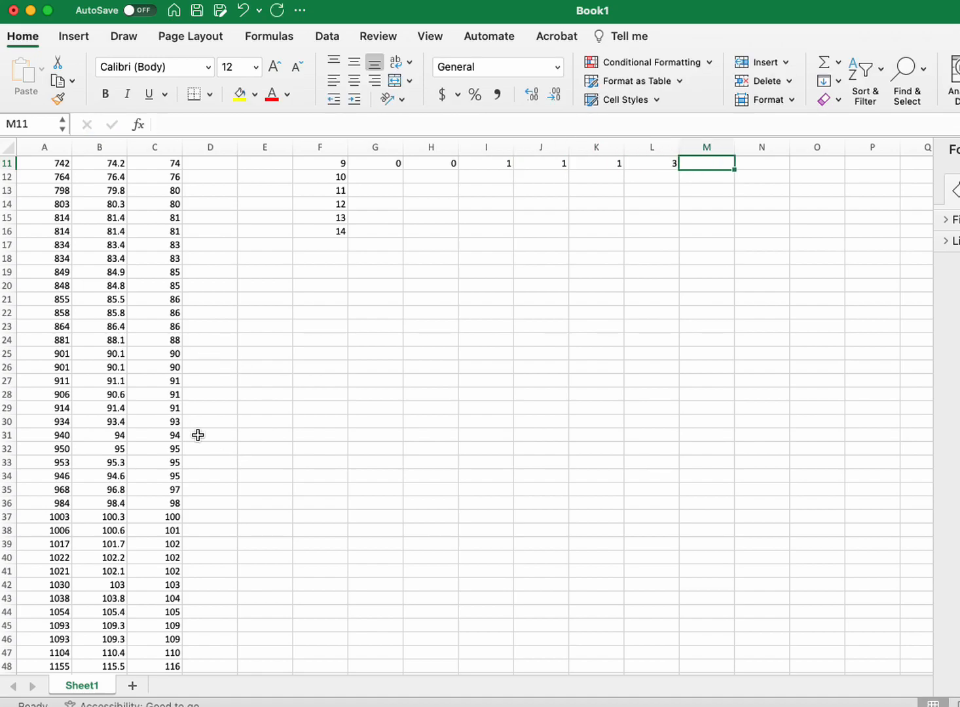
pyautogui.write('4')
pyautogui.press('Tab')
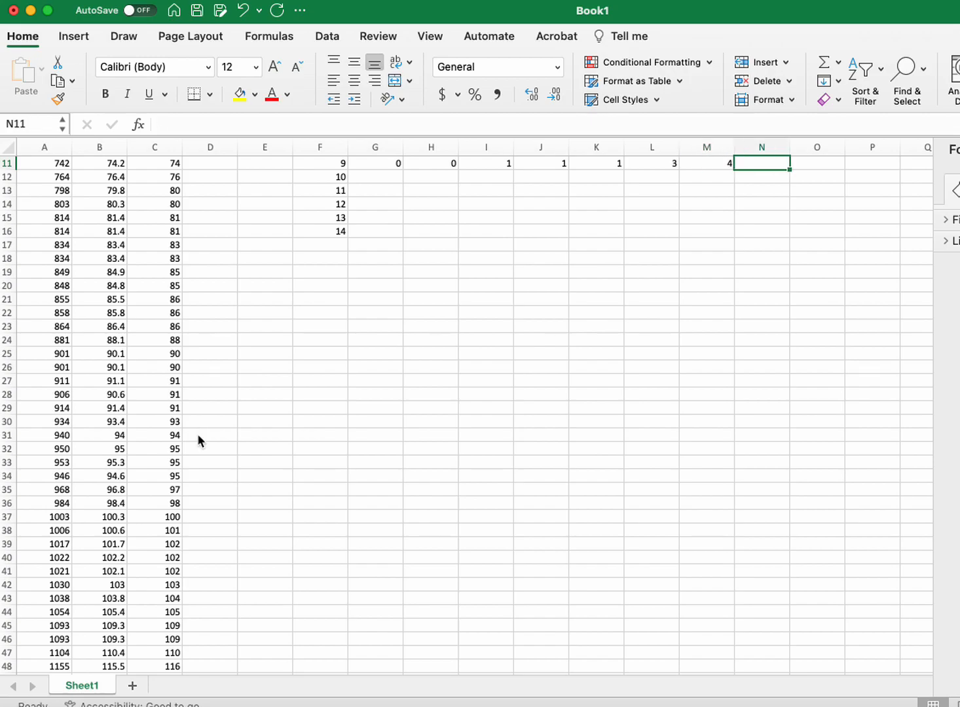
pyautogui.write('5')
pyautogui.press('Tab')
pyautogui.write('5')
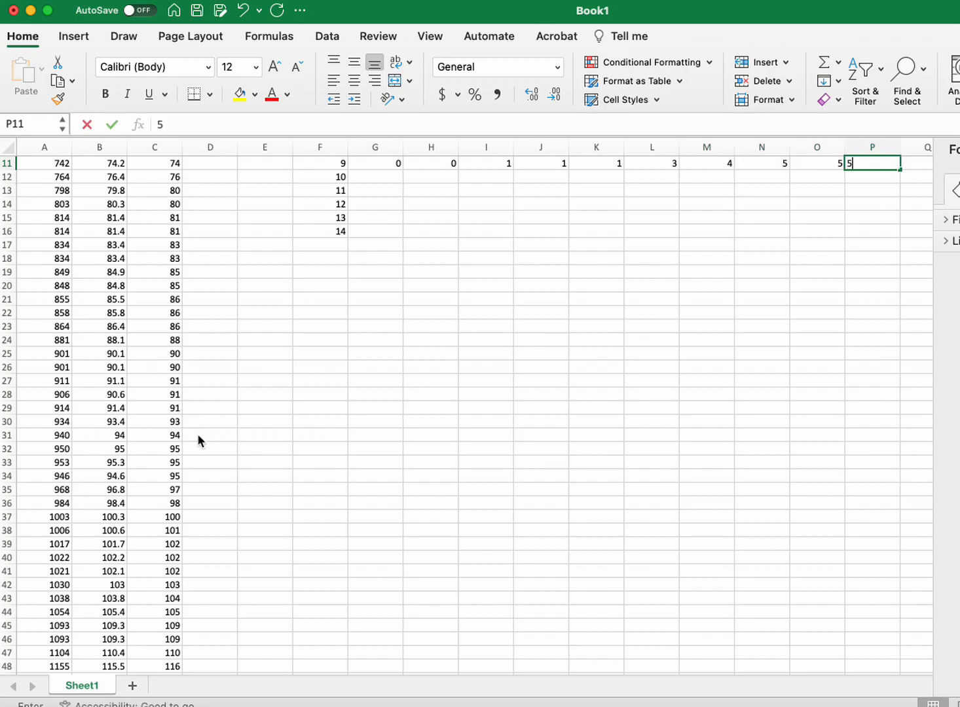
pyautogui.press('Tab')
pyautogui.write('7')
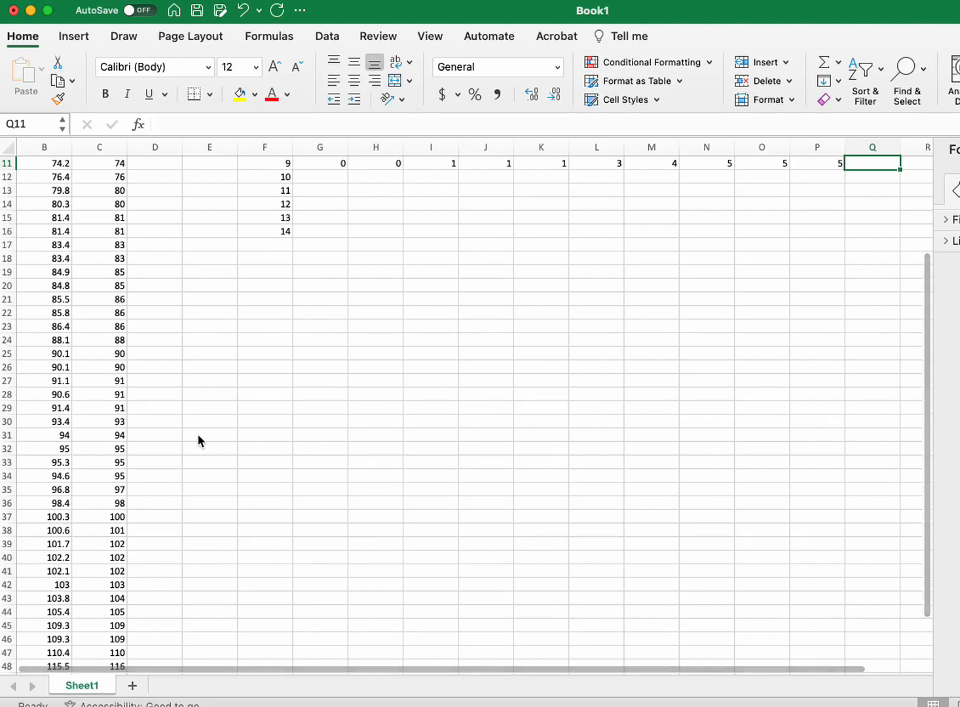
pyautogui.press('Tab')
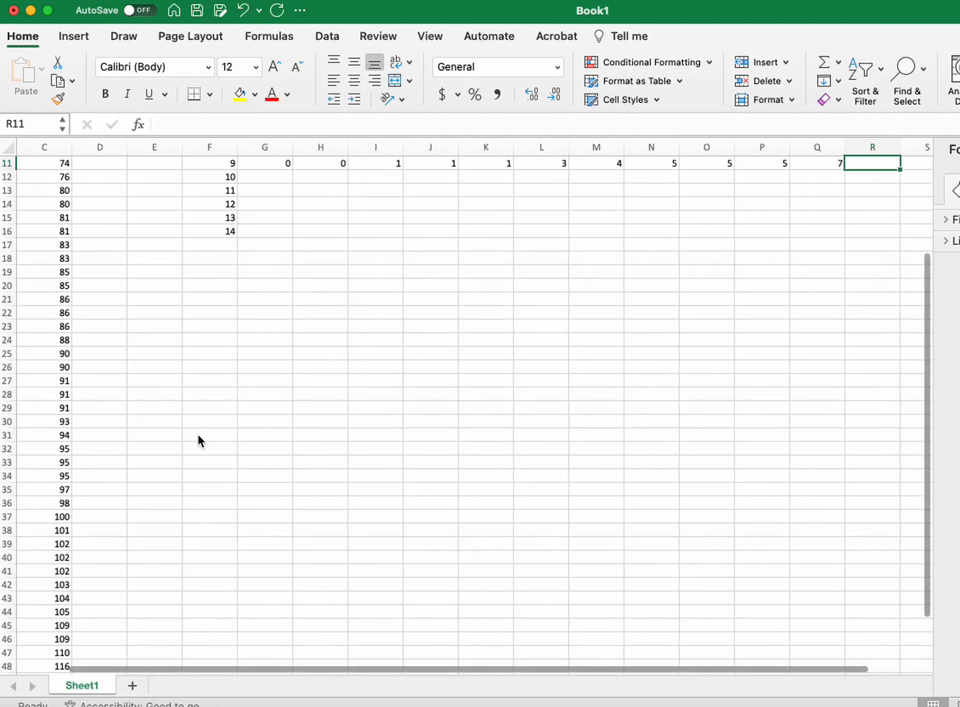
pyautogui.write('8')
pyautogui.press('Tab')
pyautogui.press('Return')
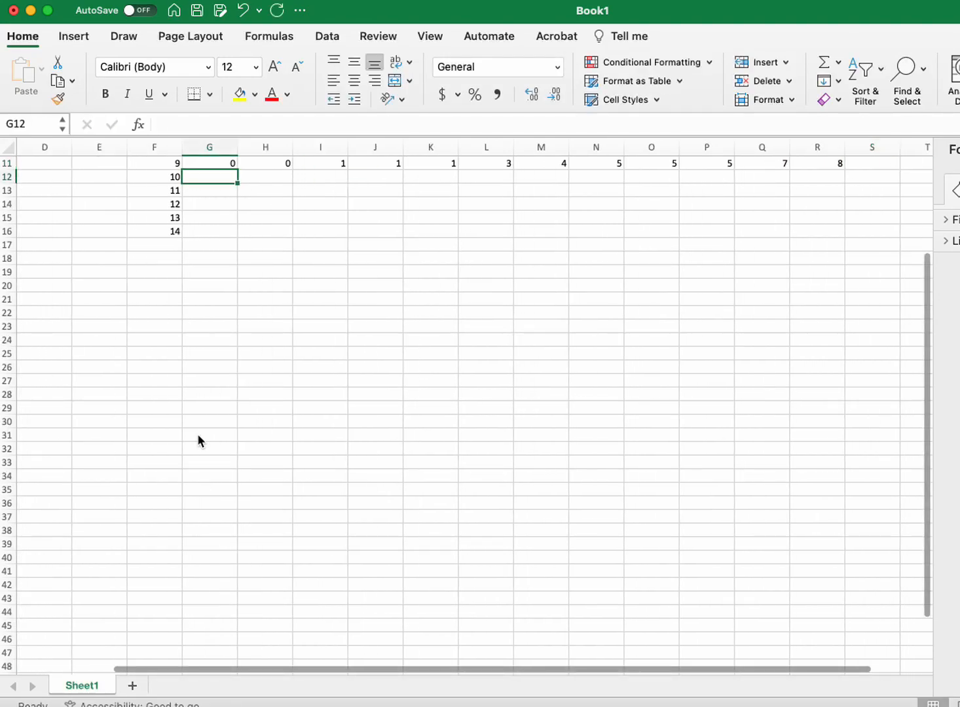
# Step: Enter the leaves 0, 1, 2, 2, 2, 3, 4, 5, 9 and 9 for stem 10 across G12:P12
pyautogui.hscroll(-3, 227, 435)
pyautogui.scroll(-3, 227, 435)
pyautogui.scroll(5, 228, 435)
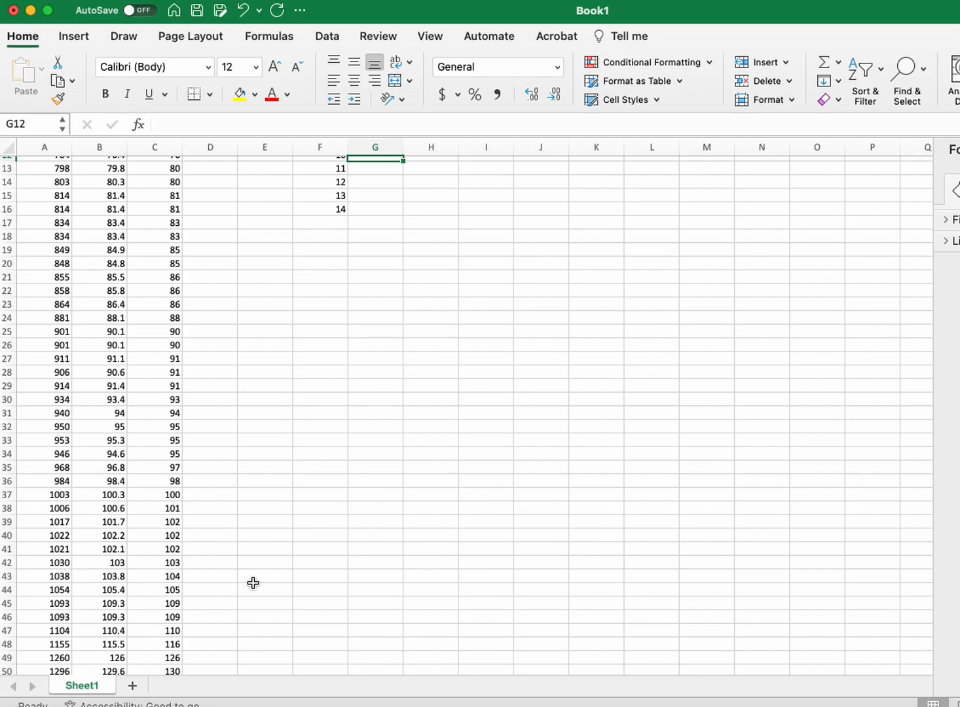
pyautogui.write('0')
pyautogui.press('Tab')
pyautogui.write('1')
pyautogui.press('Tab')
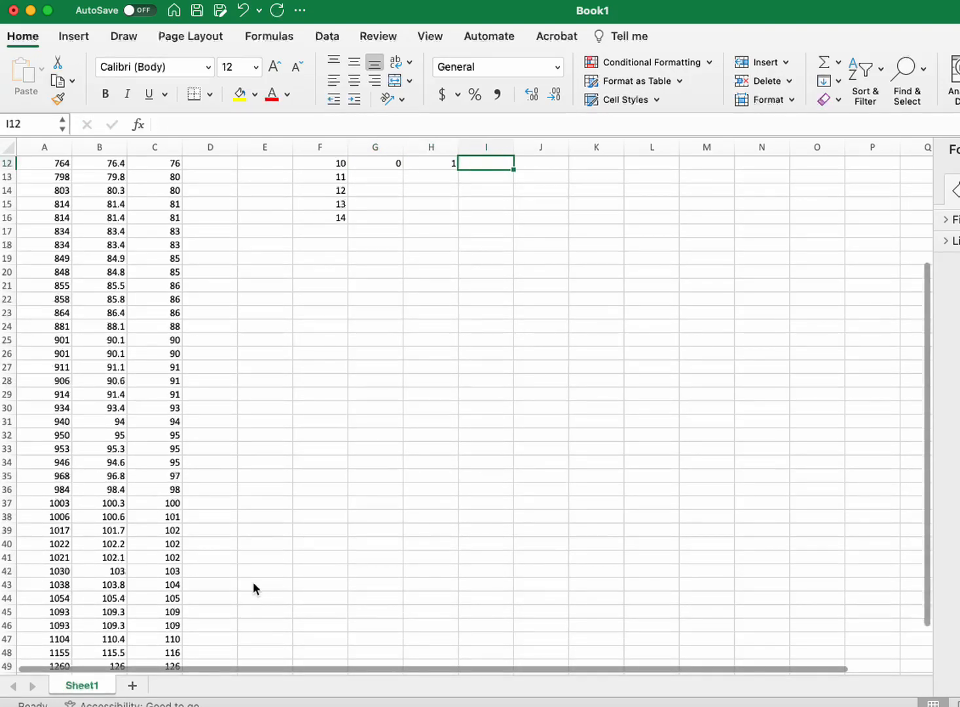
pyautogui.write('2')
pyautogui.press('Tab')
pyautogui.write('2')
pyautogui.press('Tab')
pyautogui.write('2')
pyautogui.press('Tab')
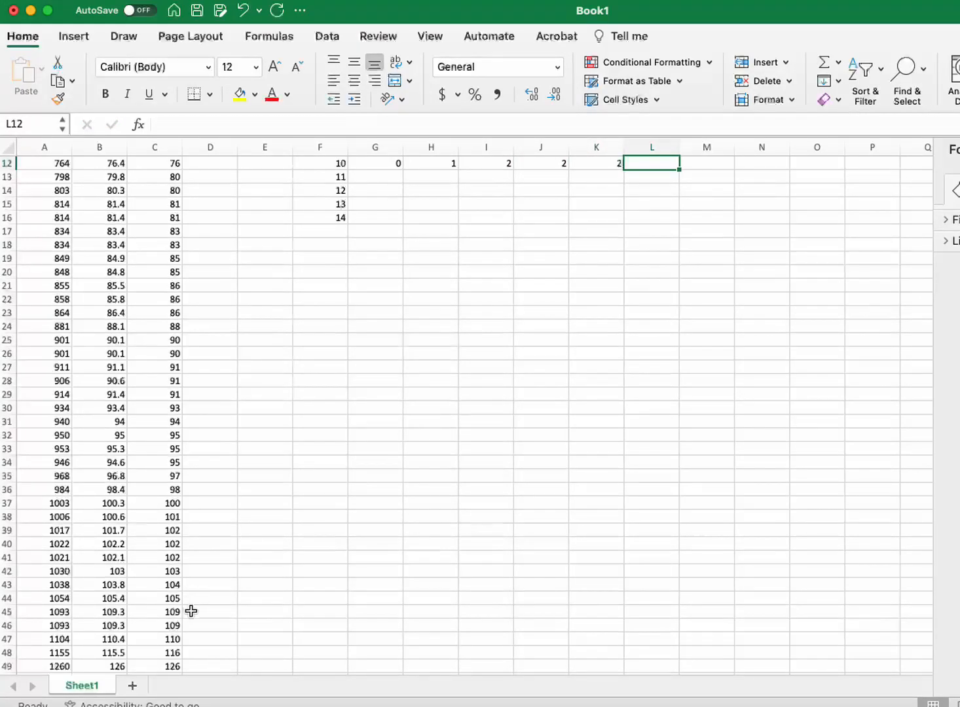
pyautogui.write('3')
pyautogui.press('Tab')
pyautogui.write('5')
pyautogui.press('Tab')
pyautogui.hotkey('shift', 'Tab')
pyautogui.write('4')
pyautogui.press('Tab')
pyautogui.write('5')
pyautogui.press('Return')
pyautogui.press('Up')
pyautogui.press('Tab')
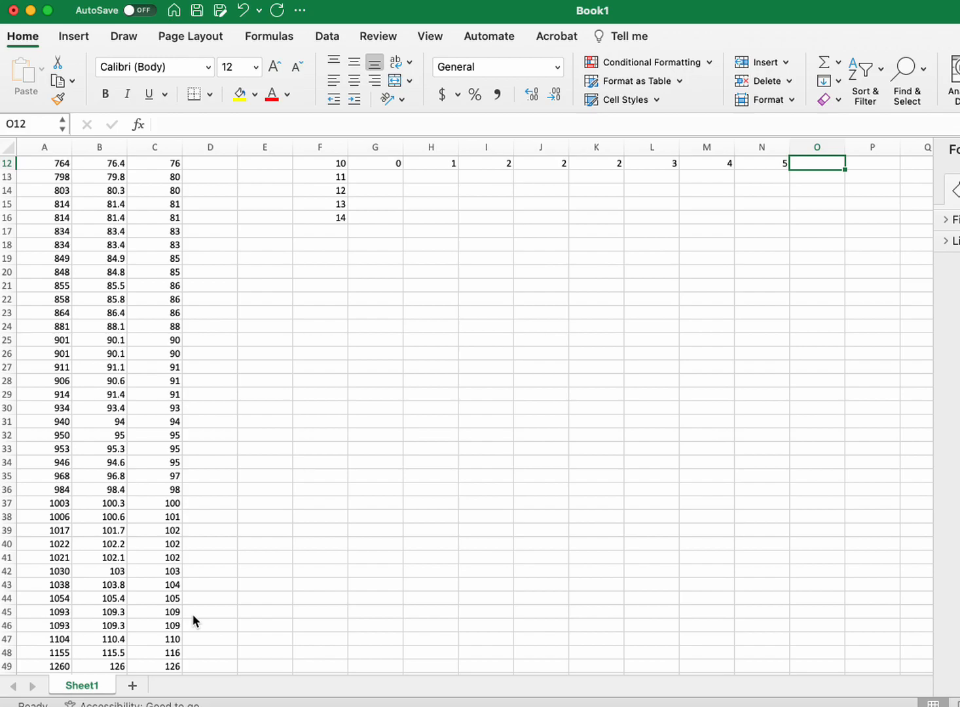
pyautogui.write('9')
pyautogui.press('Tab')
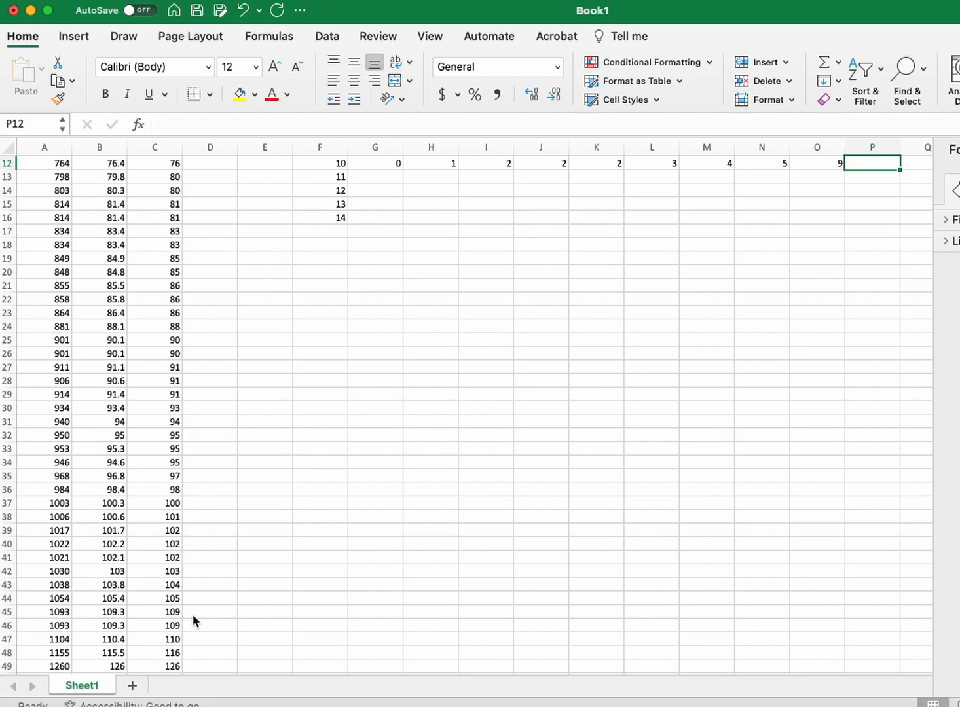
pyautogui.write('9')
pyautogui.press('Return')
# Step: Enter the leaves 0 and 6 for stem 11 in cells G13 and H13
pyautogui.press('Left')
pyautogui.press('Left')
pyautogui.press('Left')
pyautogui.press('Left')
pyautogui.press('Left')
pyautogui.press('Left')
pyautogui.press('Left')
pyautogui.press('Left')
pyautogui.press('Left')
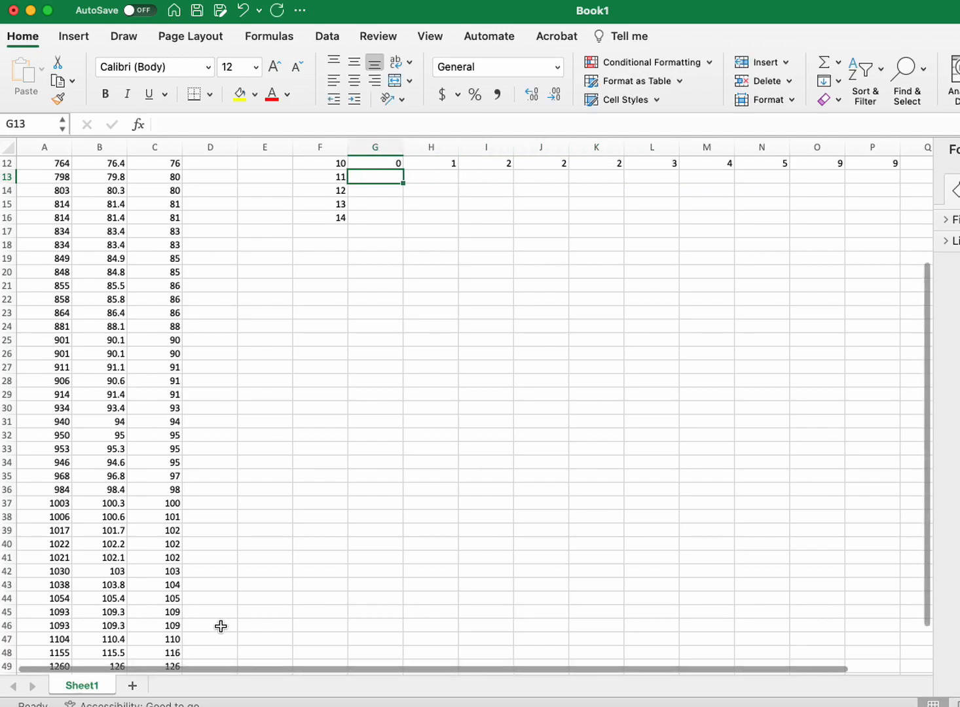
pyautogui.write('0')
pyautogui.press('Tab')
pyautogui.write('5')
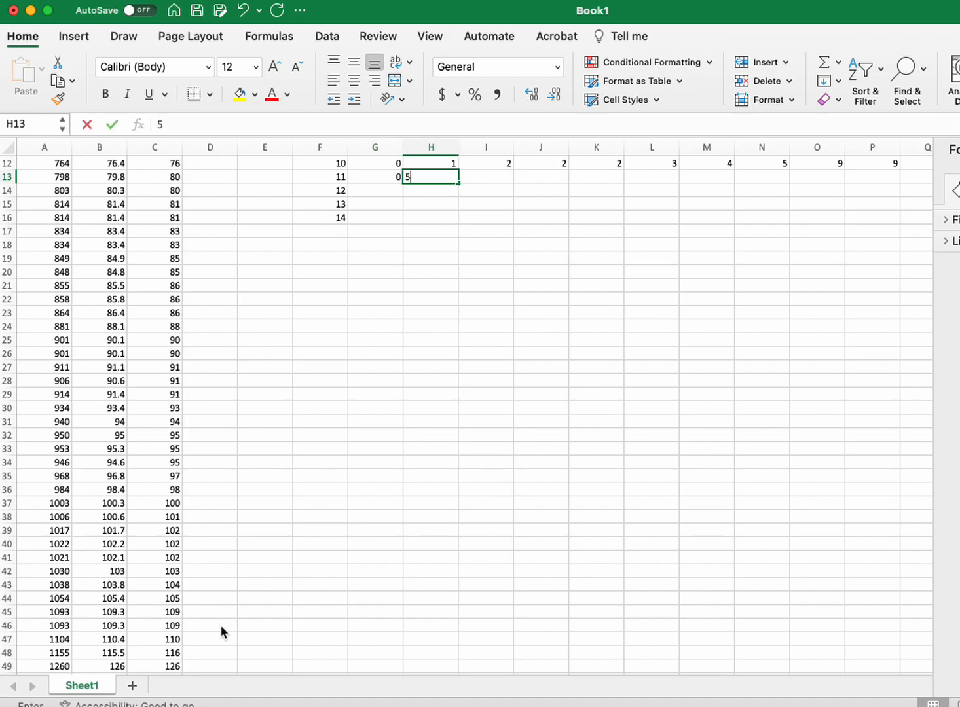
pyautogui.press('BackSpace')
pyautogui.write('6')
pyautogui.press('Tab')
pyautogui.press('Return')
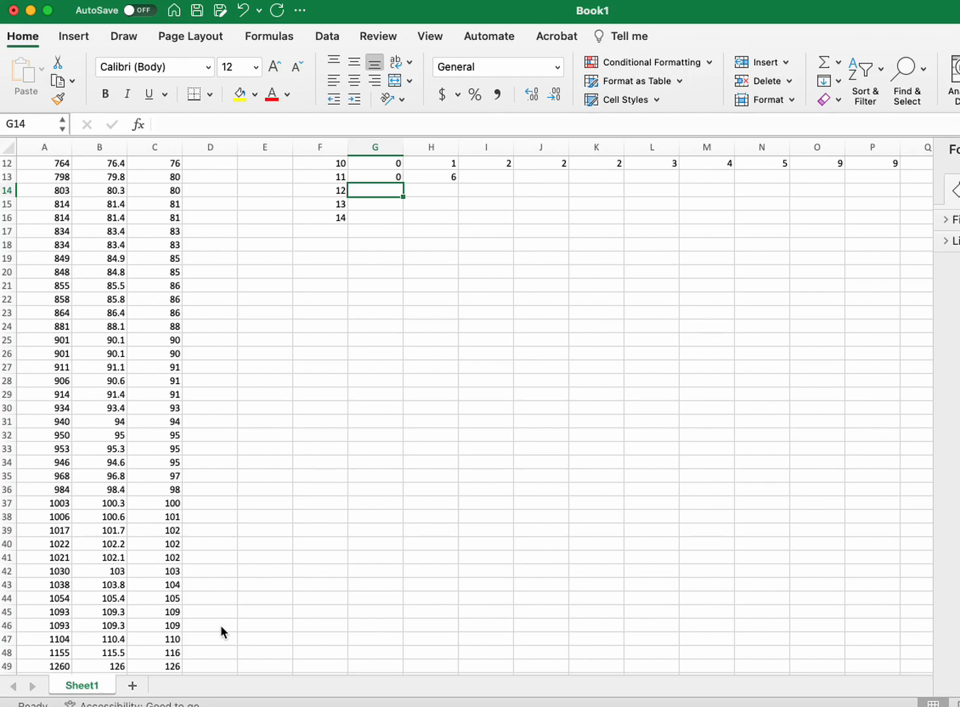
# Step: Enter the leaves 6, 0 and 8 for stems 12, 13 and 14 in cells G14:G16
pyautogui.scroll(-3, 220, 624)
pyautogui.write('6')
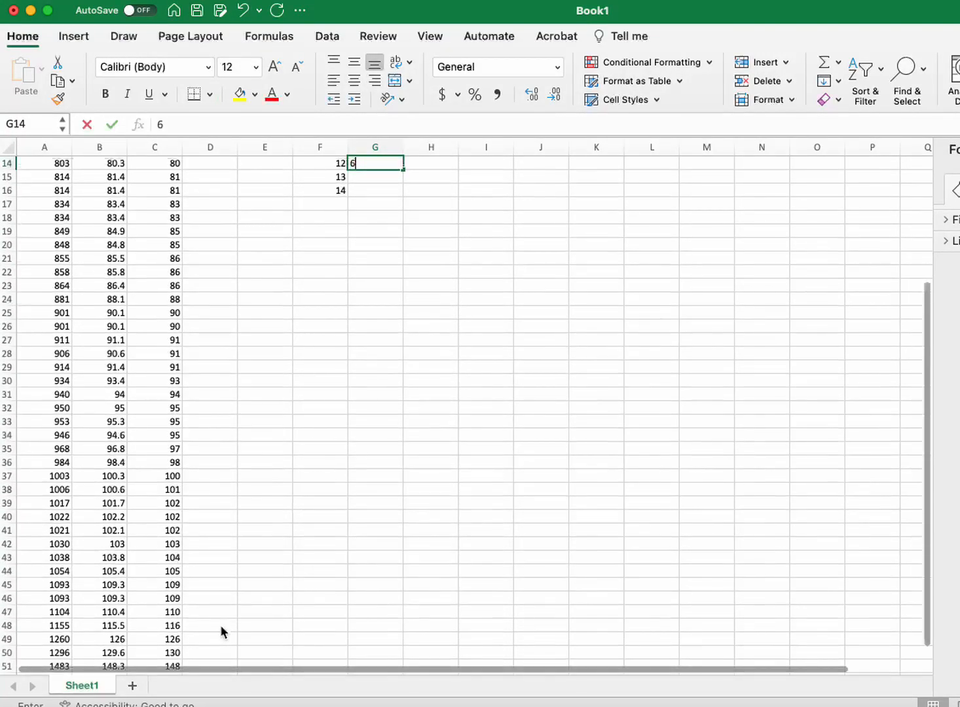
pyautogui.press('Return')
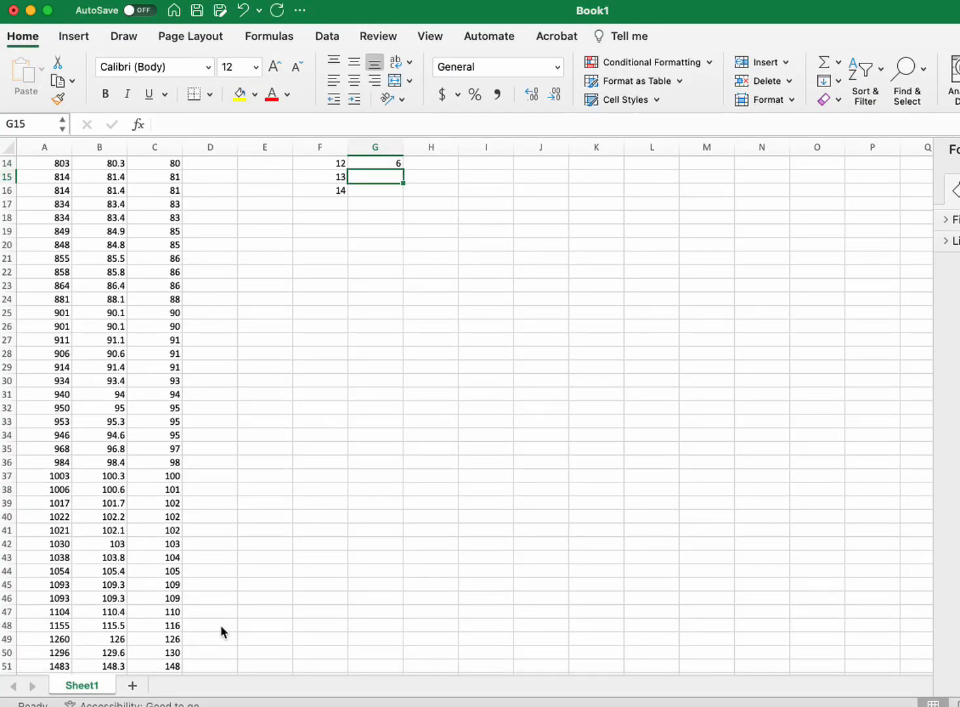
pyautogui.write('0')
pyautogui.press('Return')
pyautogui.write('8')
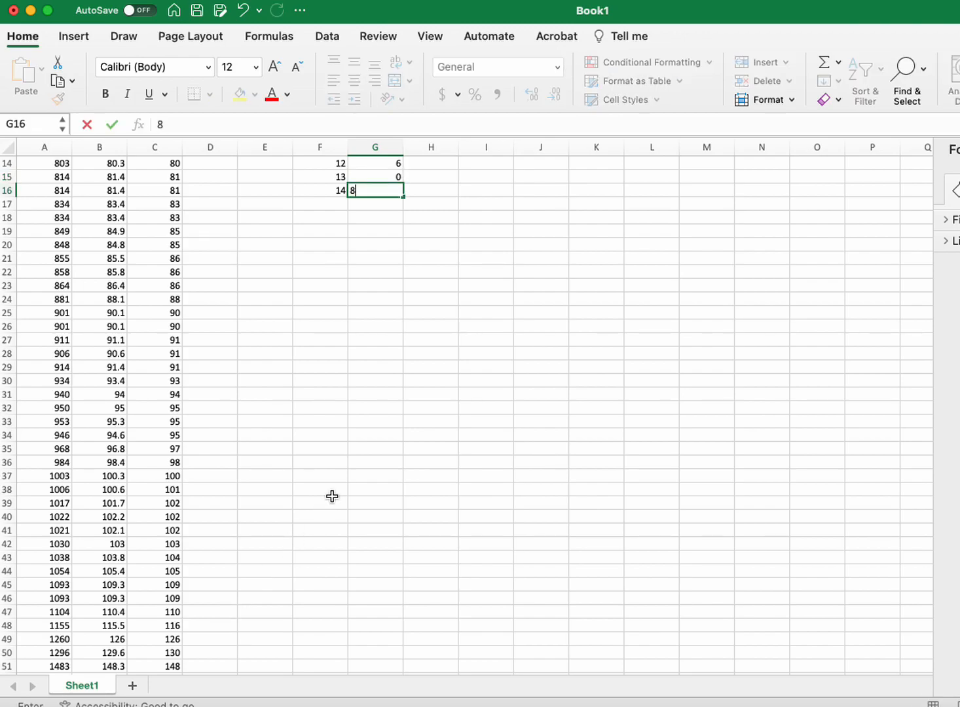
pyautogui.press('Return')
pyautogui.scroll(5, 332, 496)
pyautogui.hscroll(2, 332, 497)
pyautogui.hscroll(2, 332, 495)
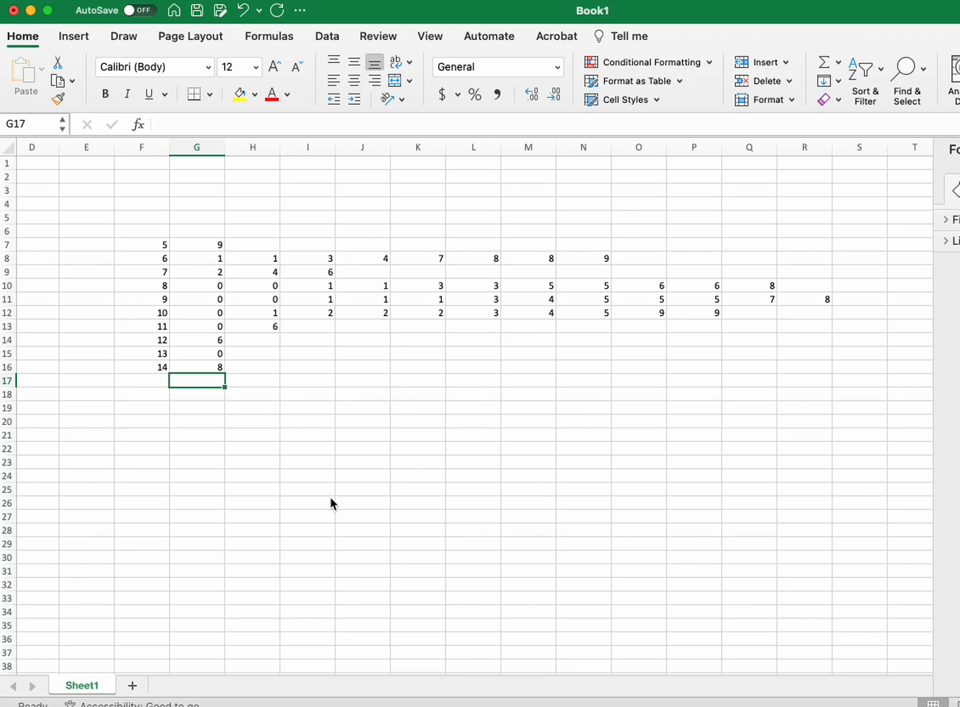
pyautogui.click(249, 488)
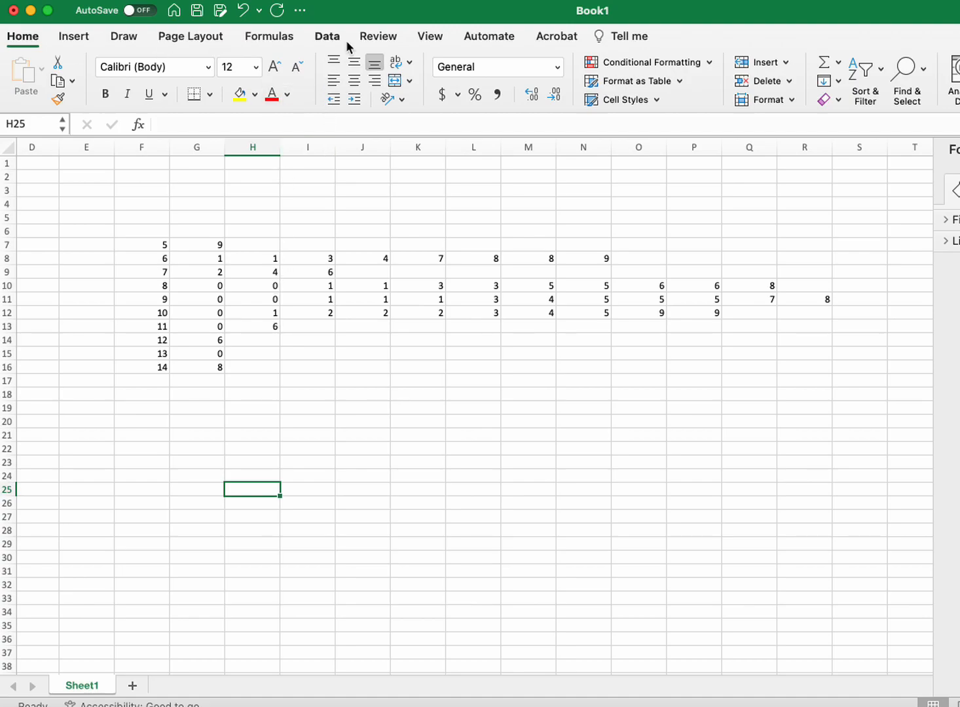
pyautogui.click(74, 37)
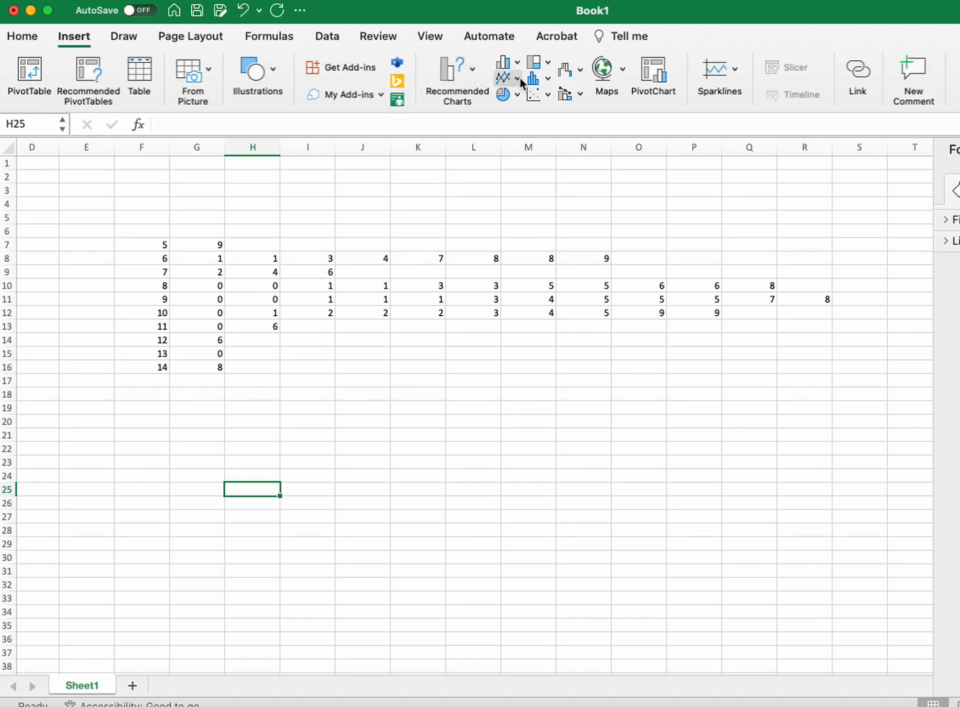
pyautogui.click(545, 77)
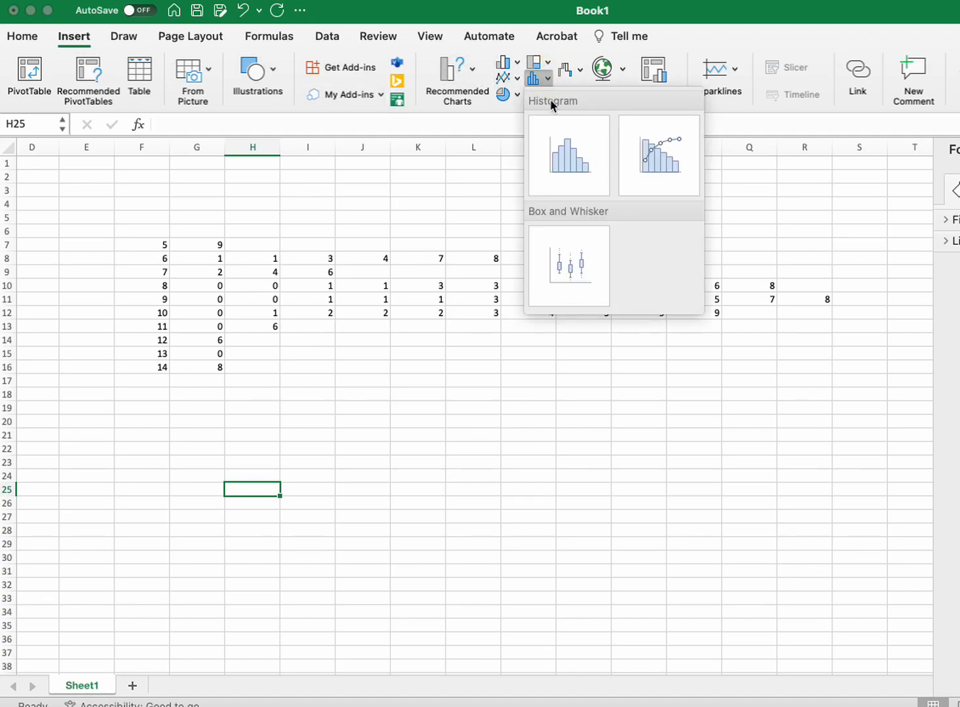
pyautogui.click(561, 154)
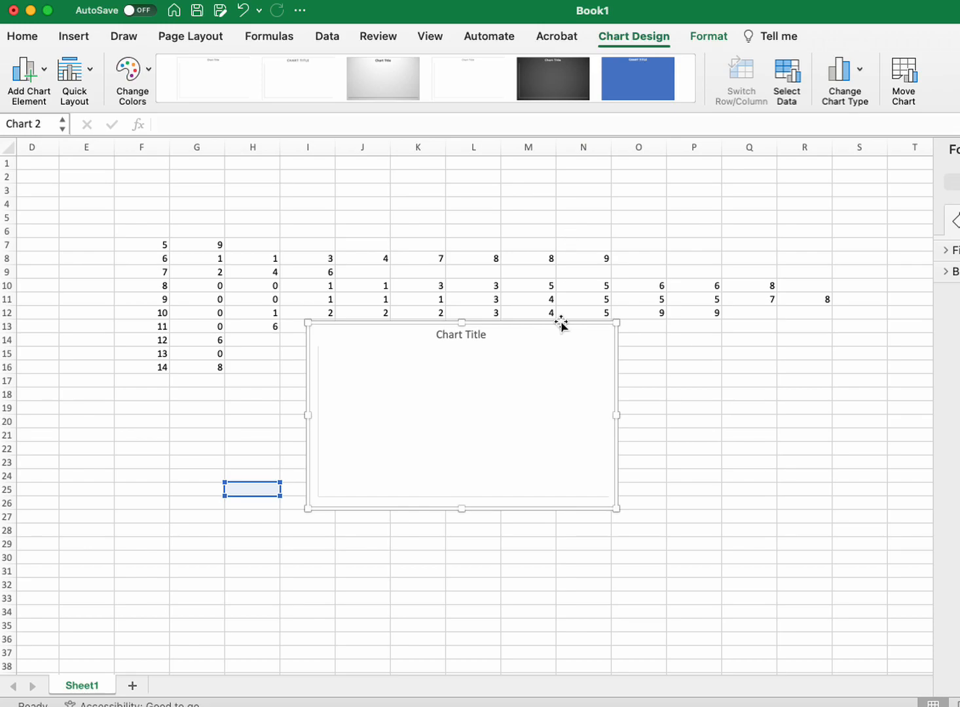
pyautogui.hscroll(-3, 131, 460)
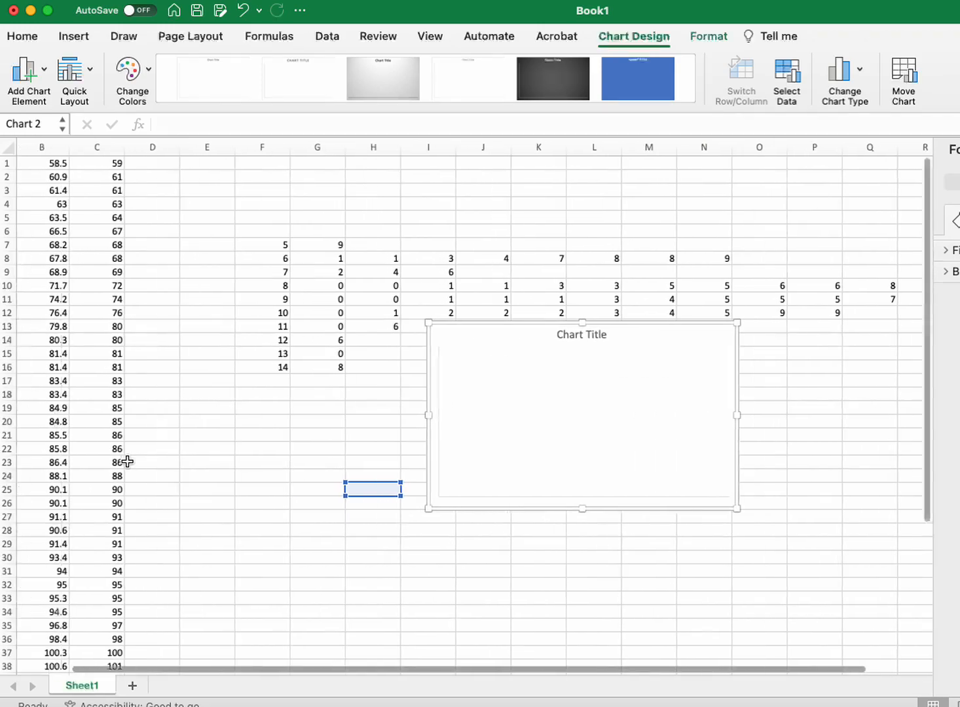
pyautogui.press('super+z')
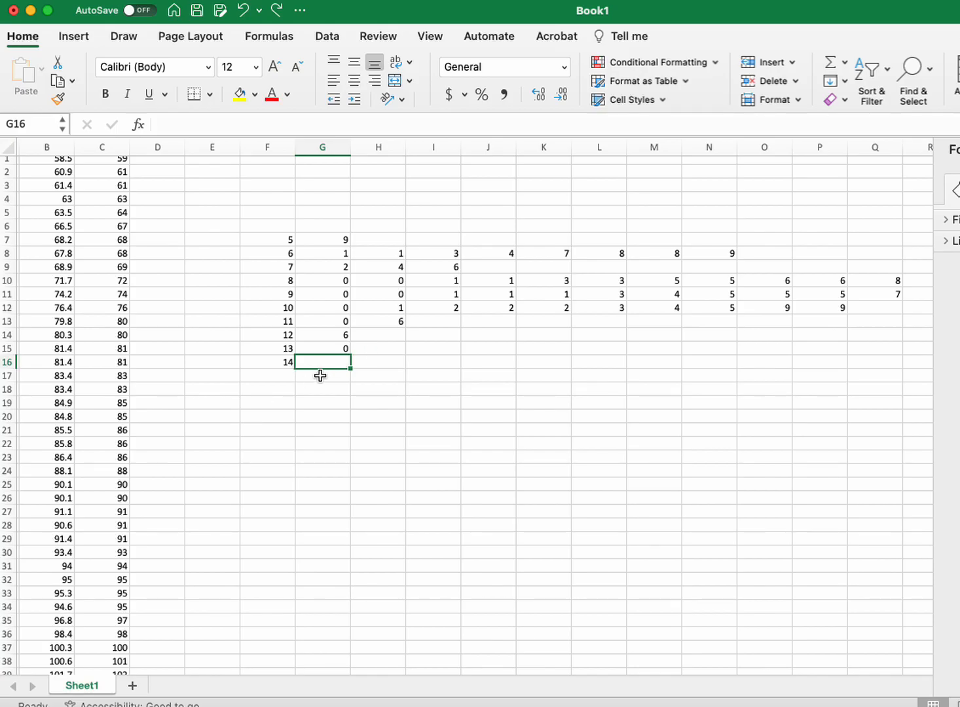
# Step: Re-enter the leaf 8 in G16 beside stem 14
pyautogui.scroll(-6, 308, 384)
pyautogui.hscroll(-1, 309, 384)
pyautogui.scroll(4, 308, 383)
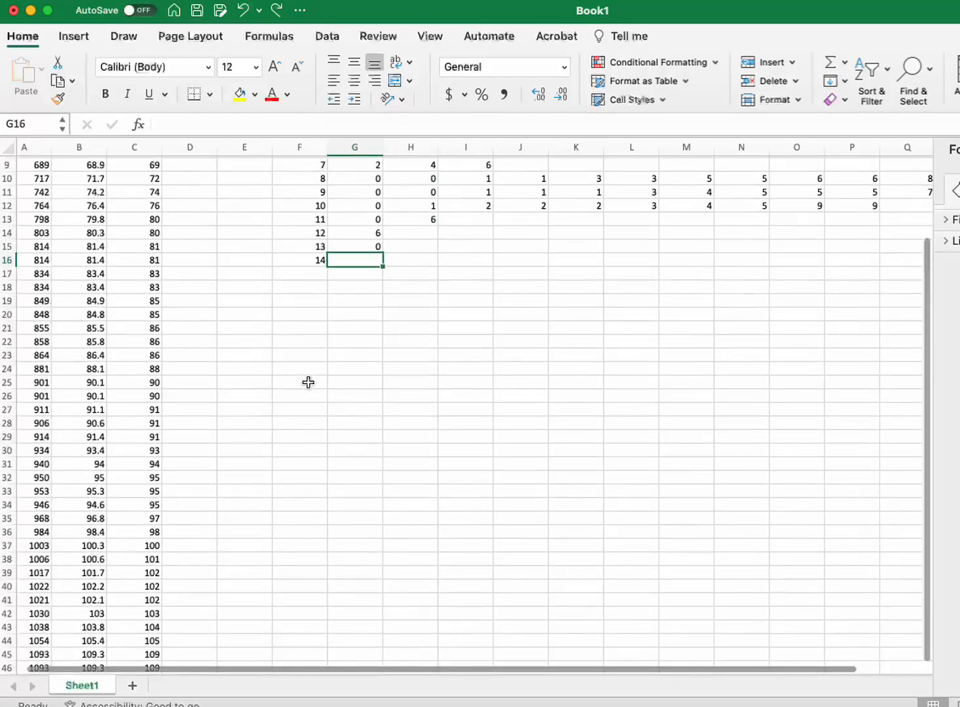
pyautogui.write('8')
pyautogui.press('Return')
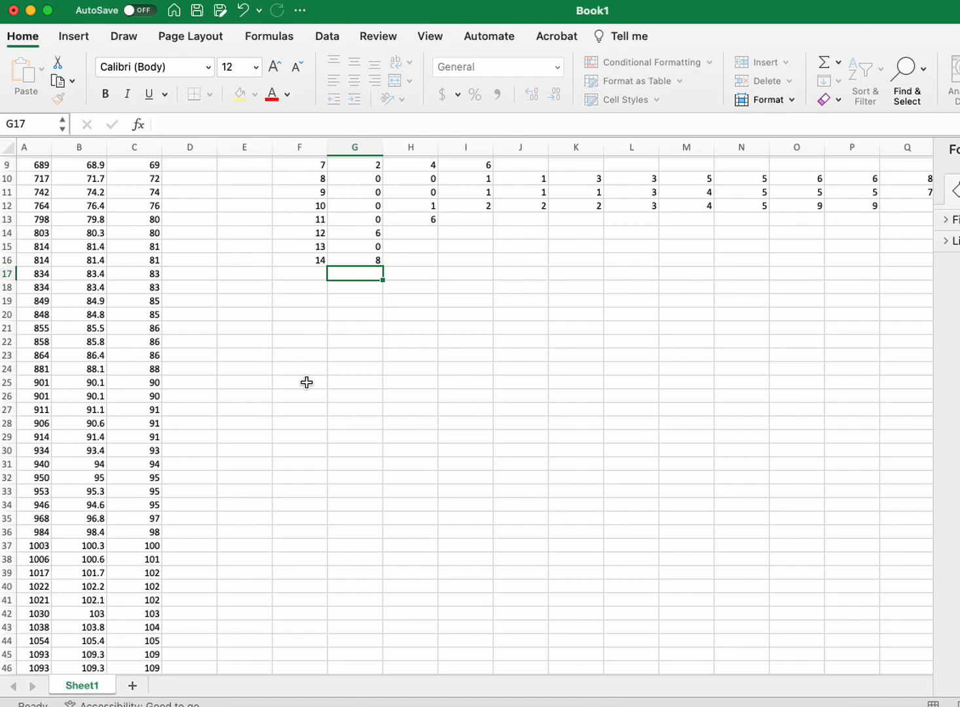
# Step: Insert a histogram of the rounded values in column C and move it below the stem-and-leaf plot, around rows 21 to 34
pyautogui.scroll(3, 308, 381)
pyautogui.hscroll(-1, 245, 317)
pyautogui.click(146, 147)
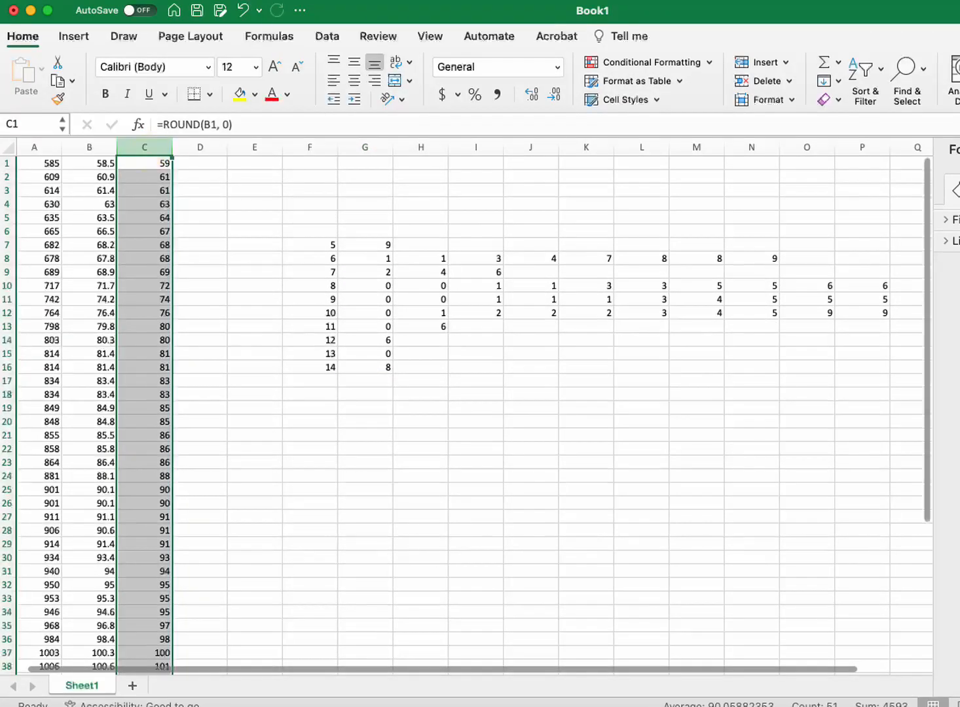
pyautogui.click(74, 38)
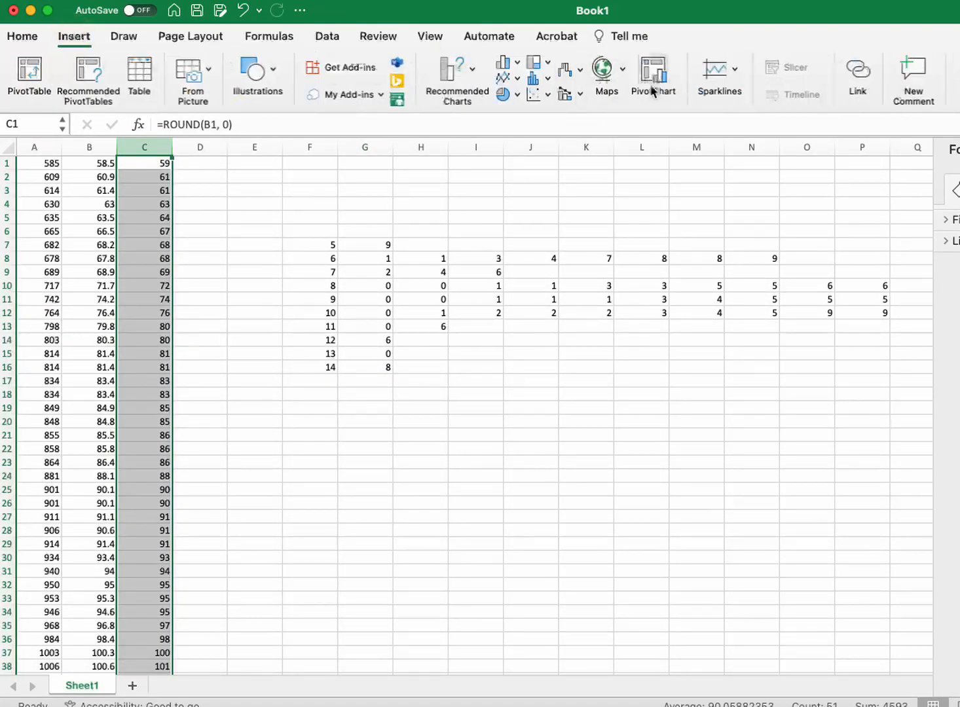
pyautogui.click(542, 82)
pyautogui.click(563, 152)
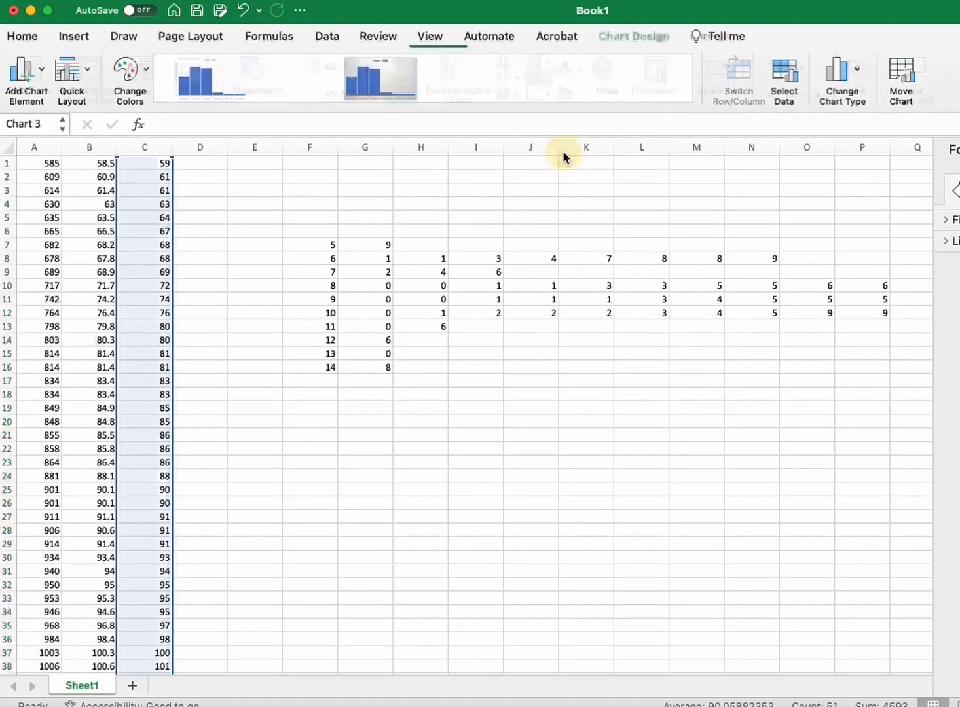
pyautogui.moveTo(497, 341); pyautogui.dragTo(554, 450)
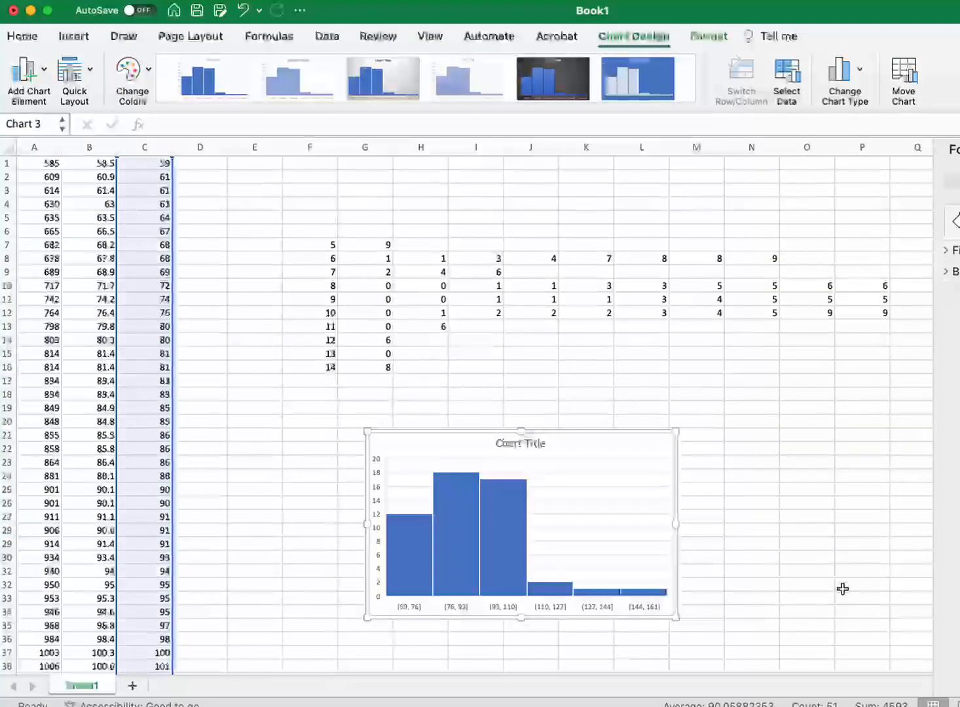
pyautogui.click(593, 465)
pyautogui.click(605, 442)
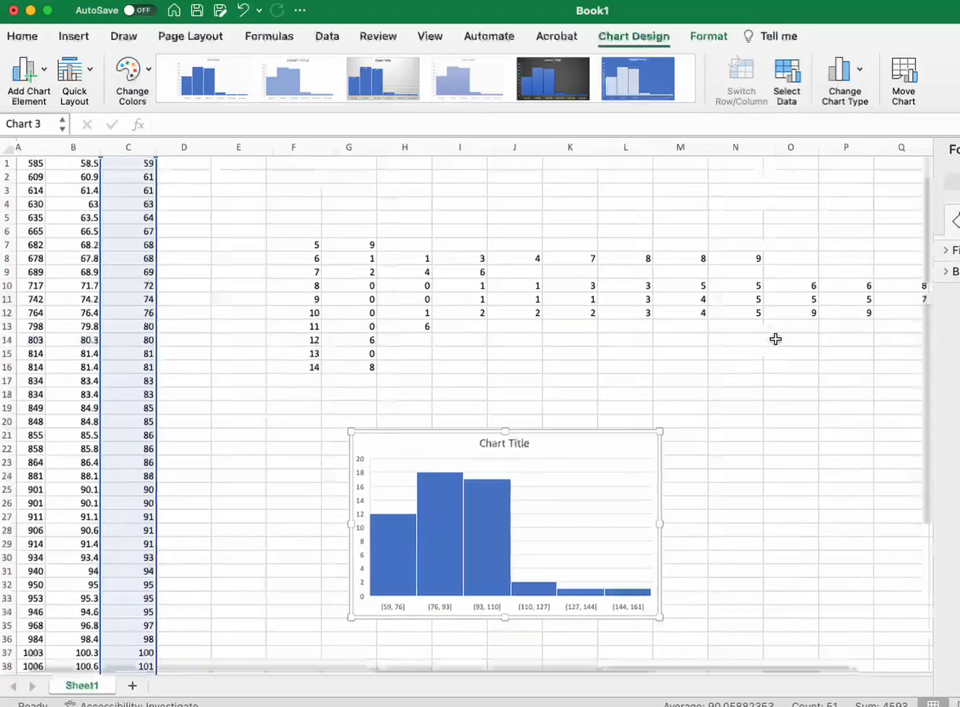
# Step: Compare the shape of the histogram and the stem-and-leaf plot with the data values in columns A to C
pyautogui.hscroll(5, 775, 338)
pyautogui.hscroll(1, 775, 339)
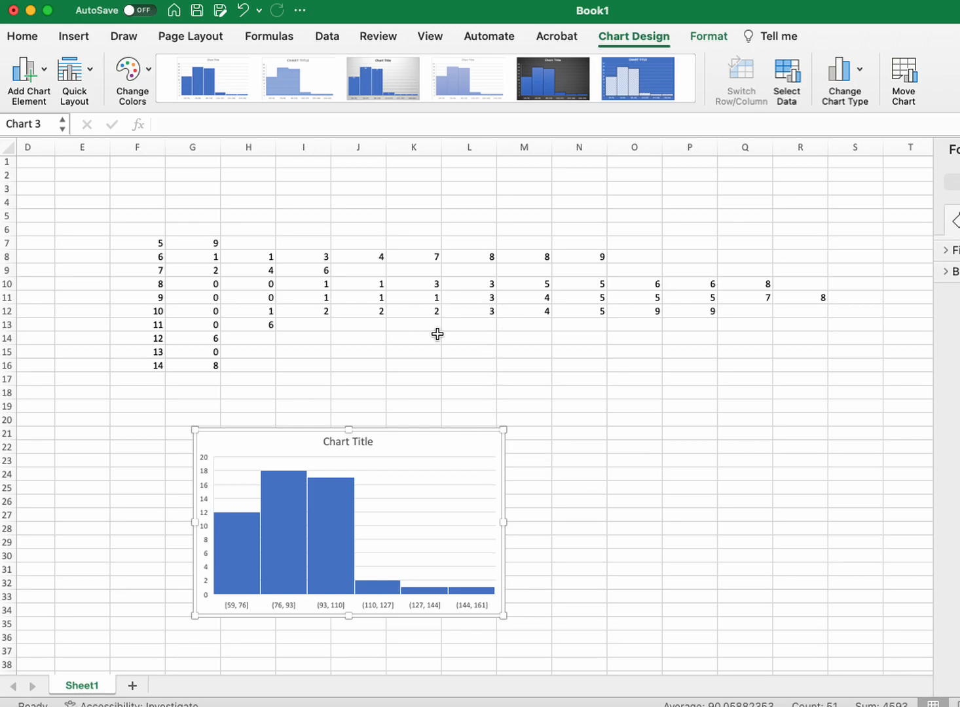
pyautogui.hscroll(-5, 161, 431)
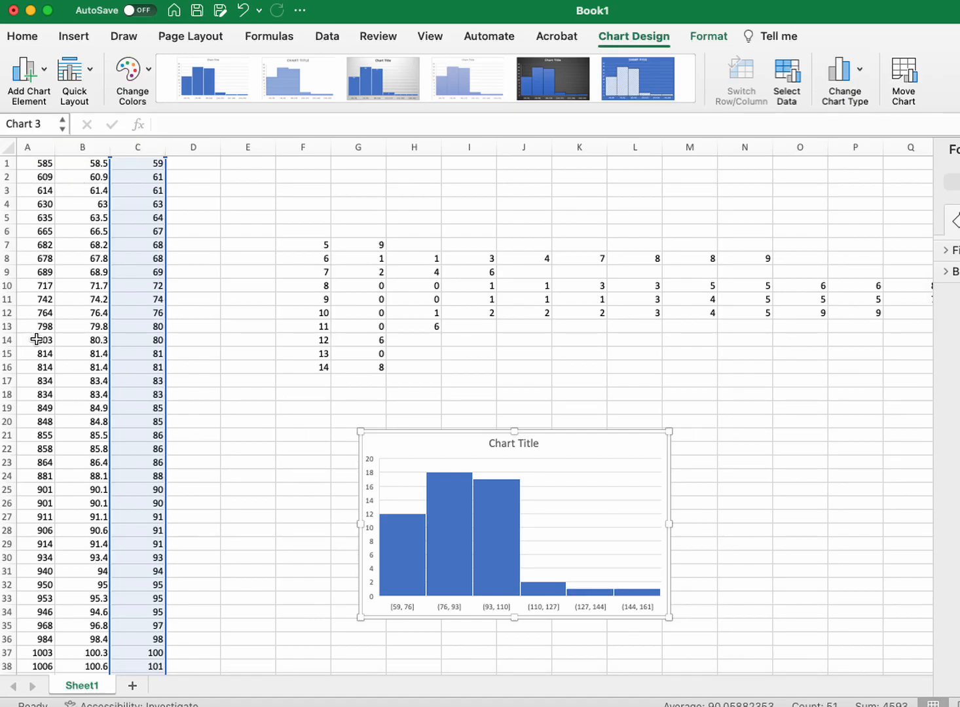
pyautogui.hscroll(5, 392, 321)
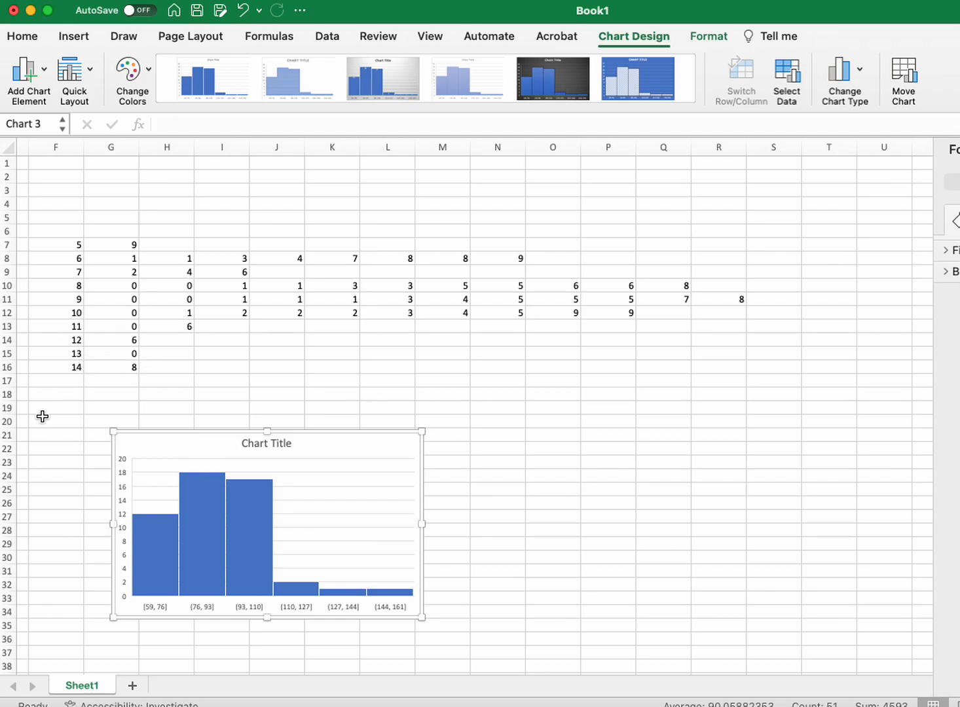
pyautogui.hscroll(-4, 47, 380)
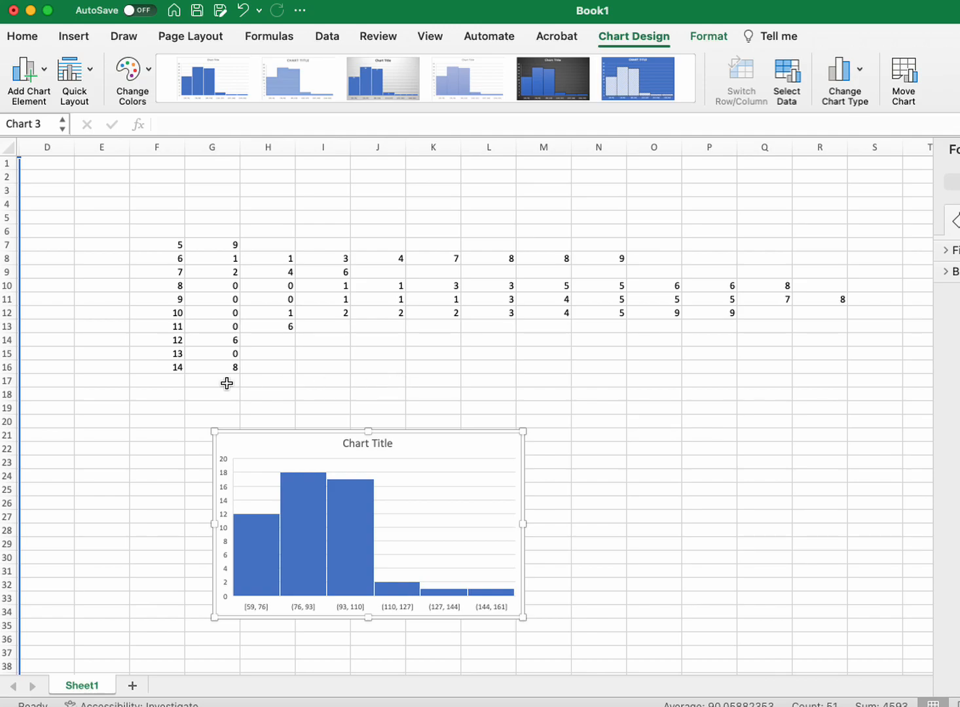
pyautogui.hscroll(-3, 227, 383)
pyautogui.click(136, 414)
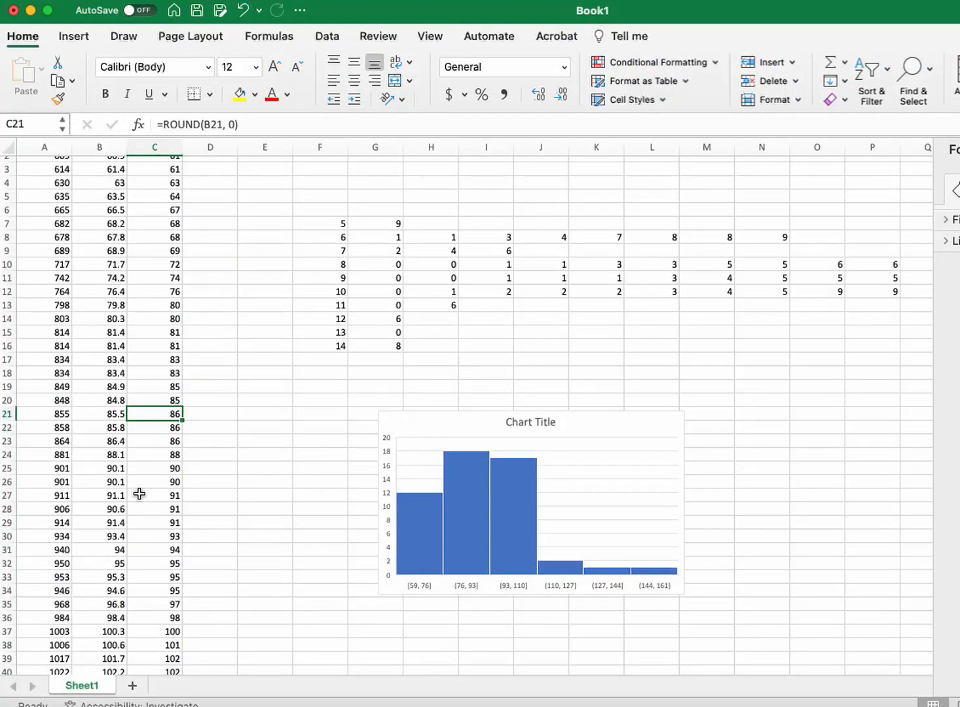
pyautogui.scroll(-2, 139, 493)
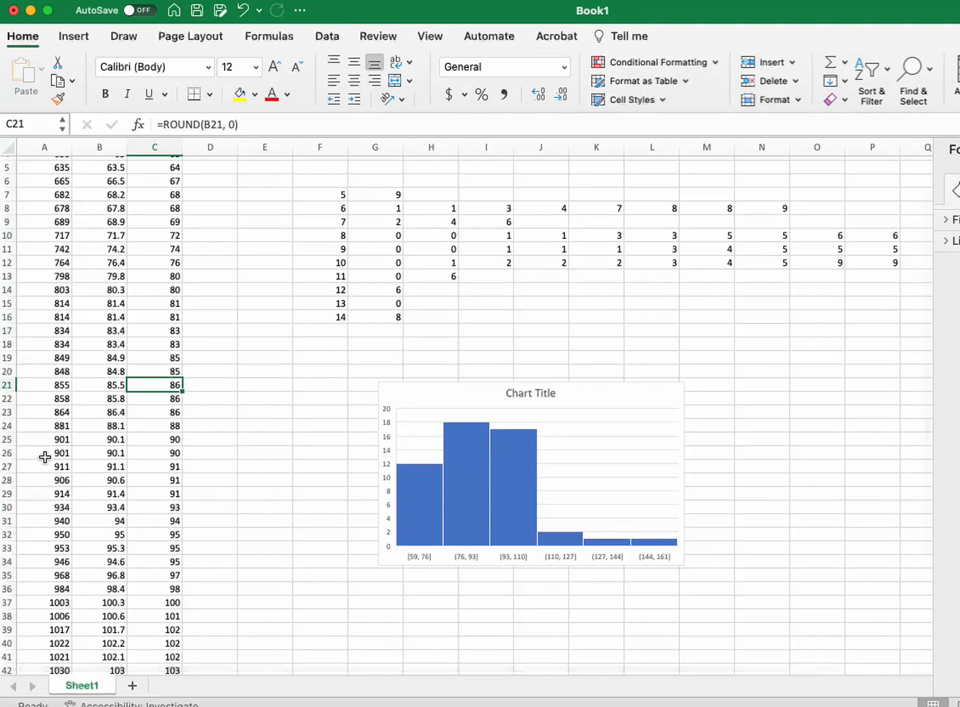
pyautogui.click(167, 440)
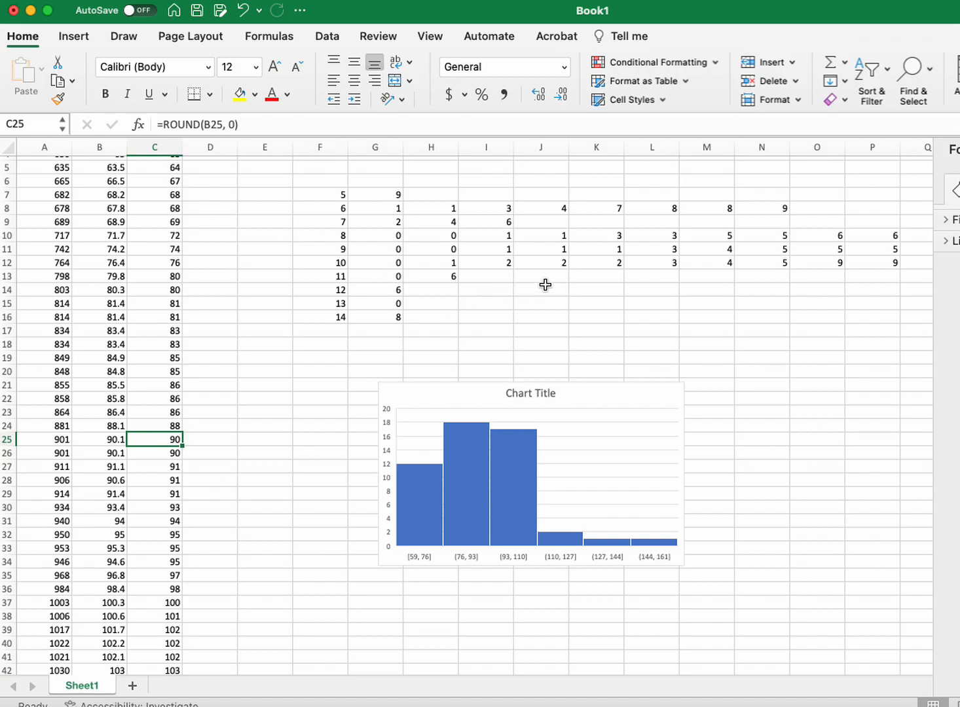
# Step: Highlight cell H11, the second leaf of stem 9, with a yellow fill
pyautogui.scroll(3, 534, 286)
pyautogui.hscroll(3, 534, 286)
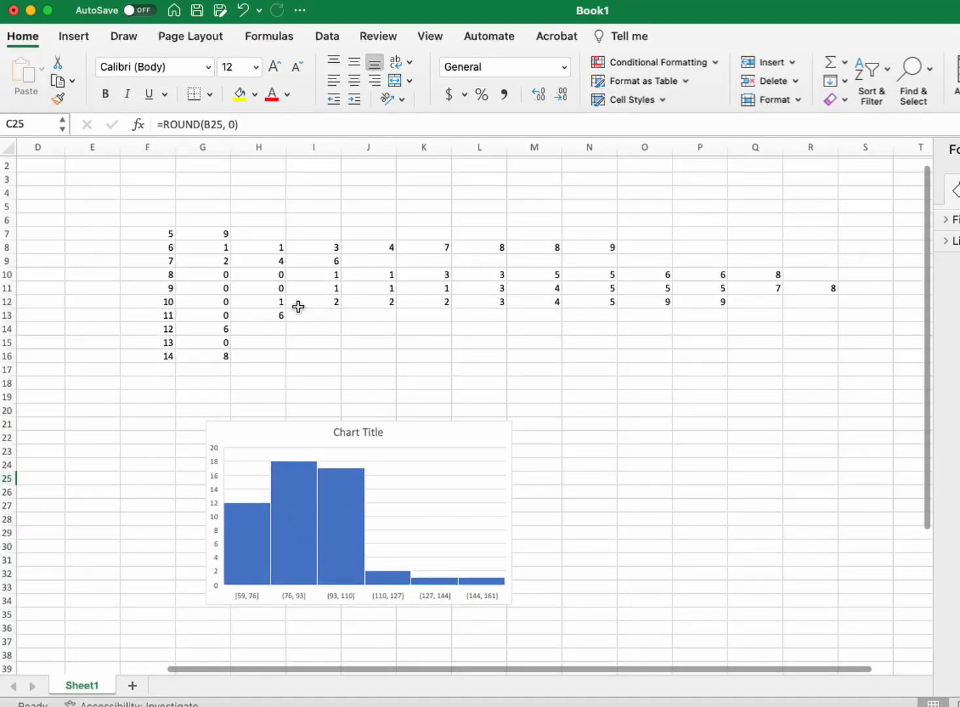
pyautogui.click(280, 289)
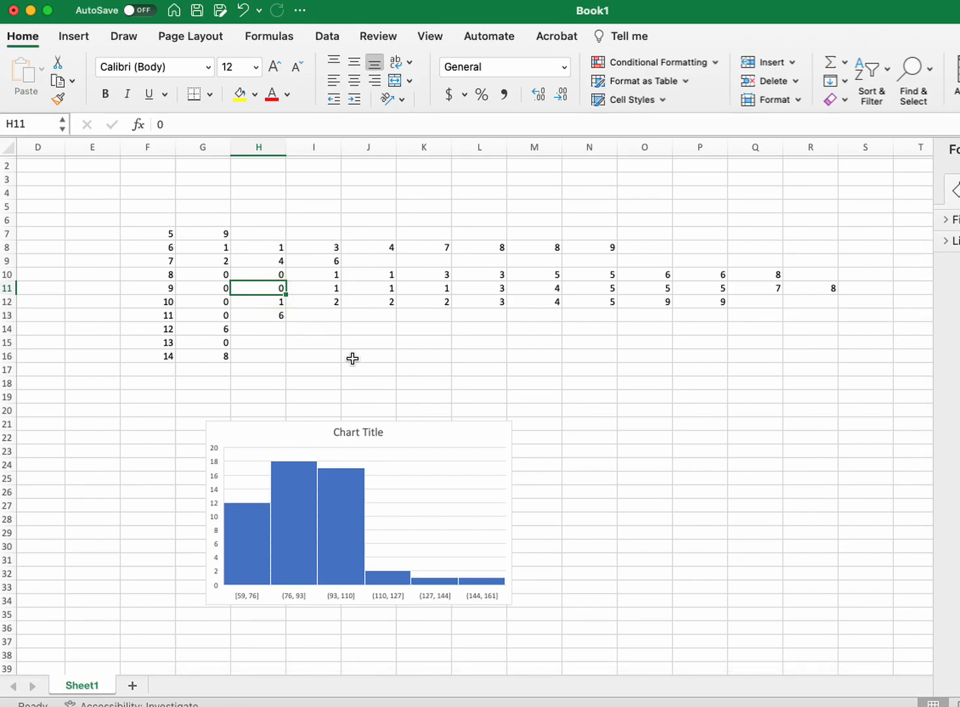
pyautogui.click(241, 95)
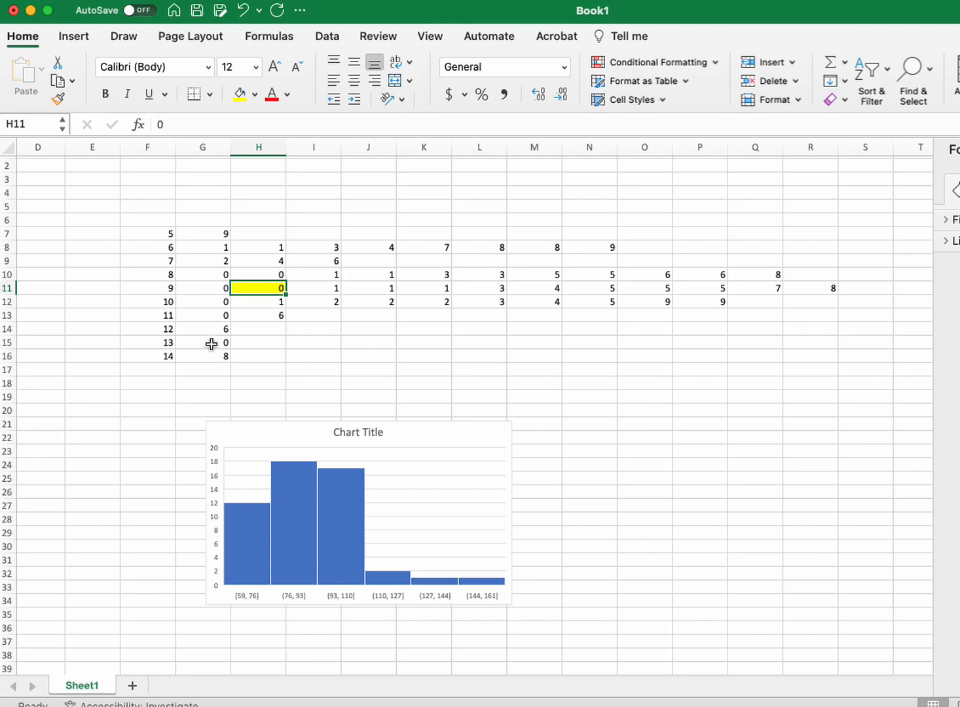
# Step: Examine the isolated high values of stems 12, 13 and 14 in cells G14:G16
pyautogui.click(199, 328)
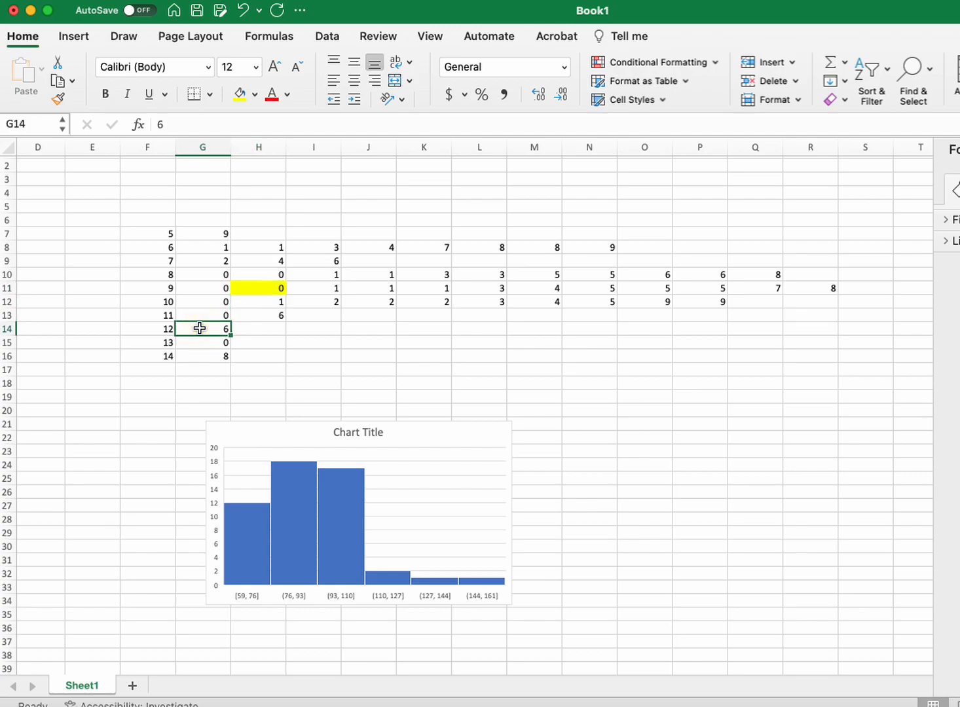
pyautogui.press('Down')
pyautogui.press('Down')
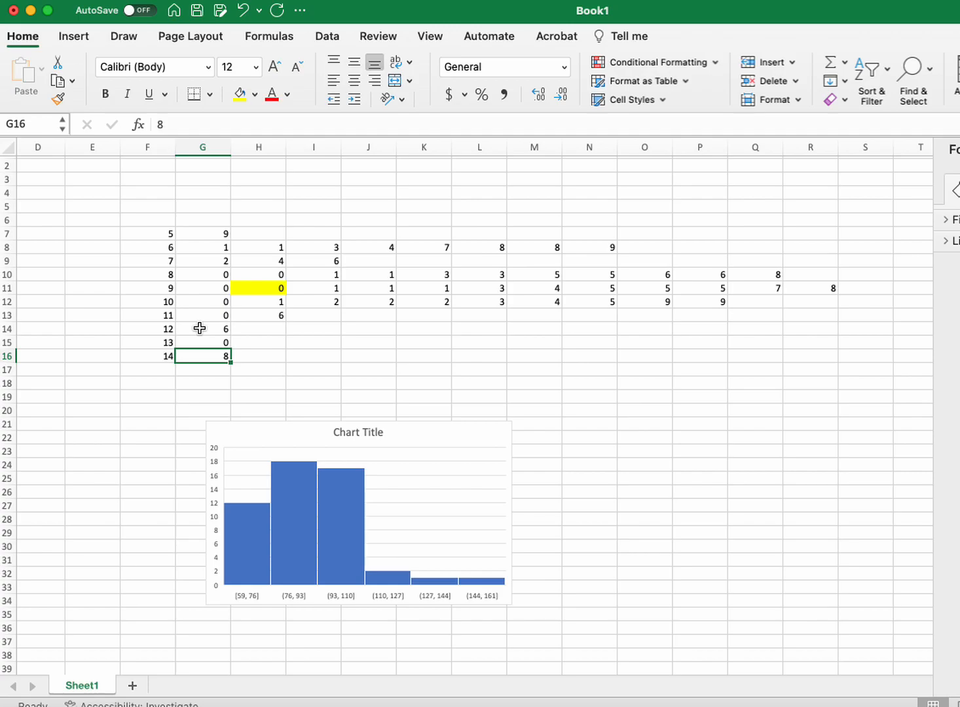
pyautogui.press('Up')
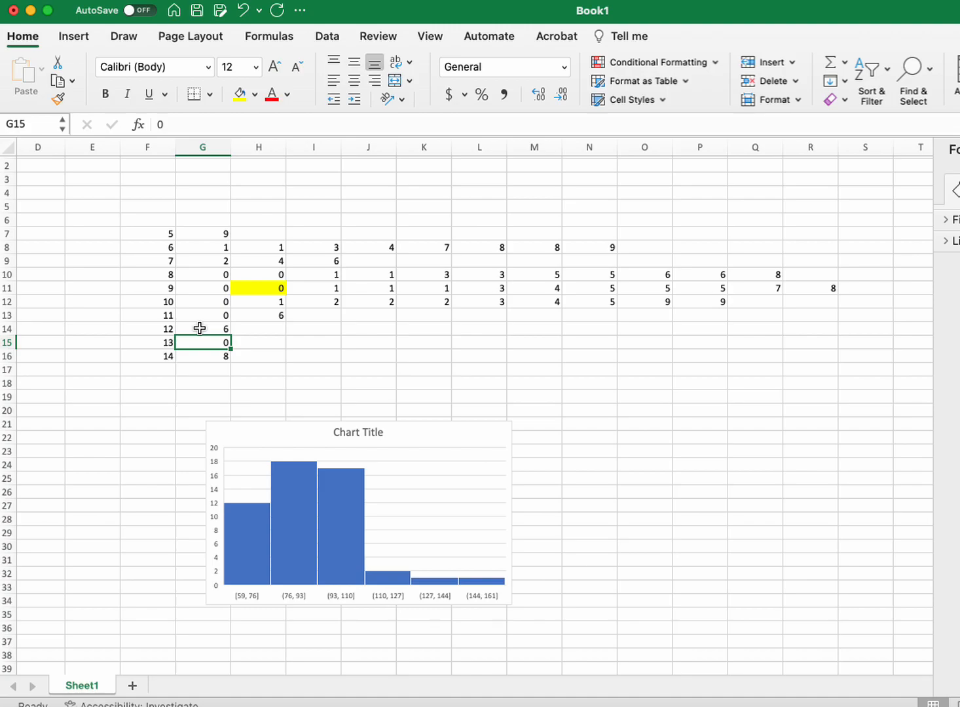
pyautogui.click(199, 328)
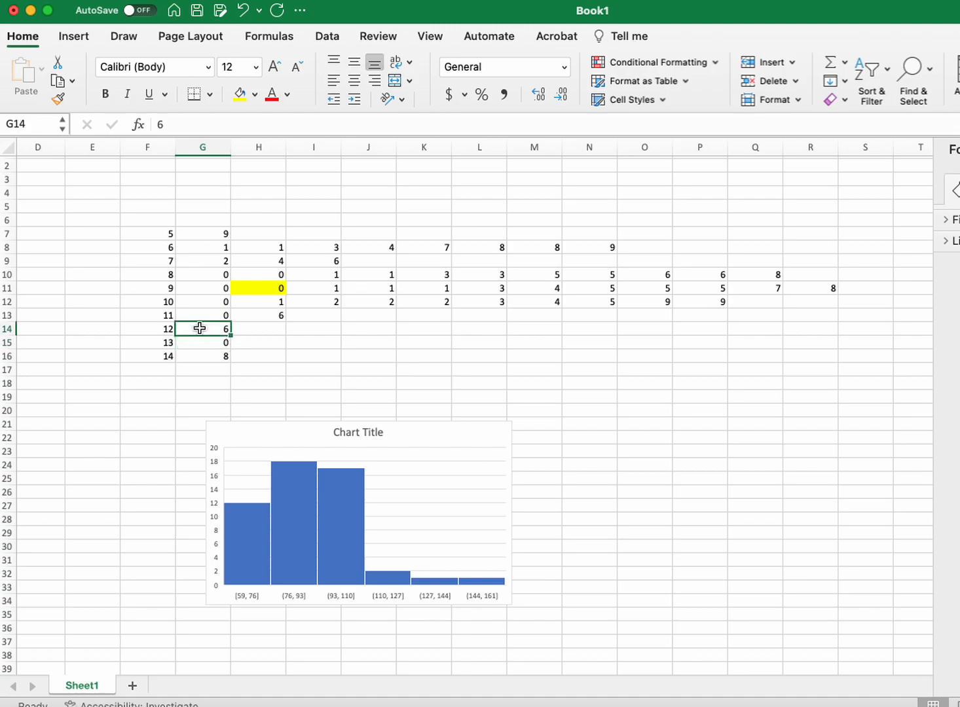